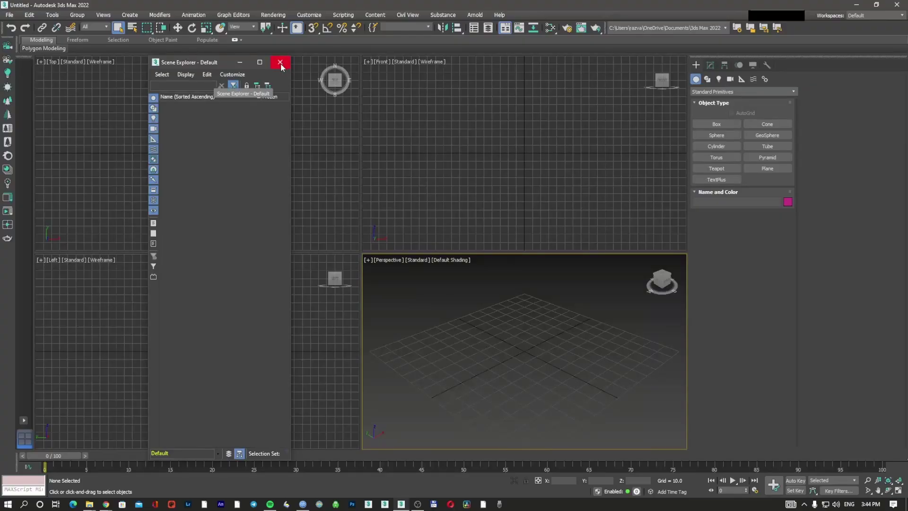
Open the scene file 3d Modeling techniques.max and start the Corona interactive session in its docked viewport.
click(280, 63)
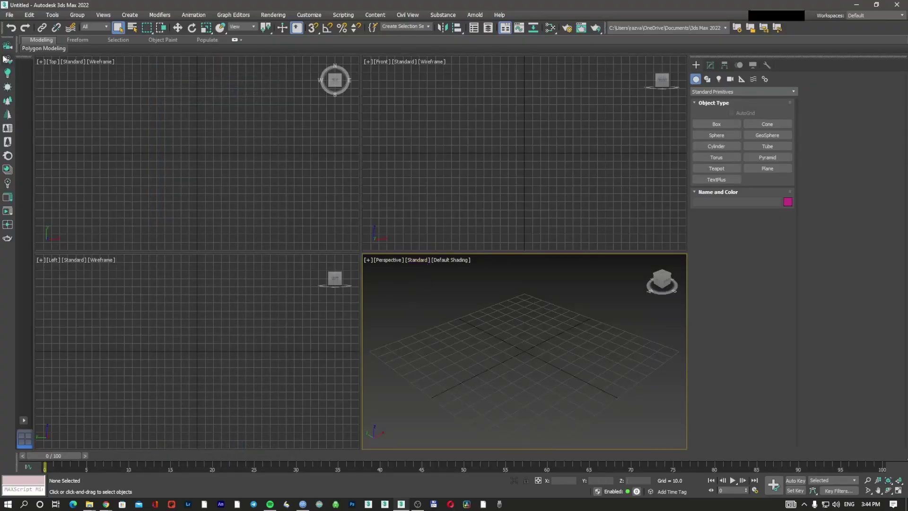
click(9, 14)
click(33, 52)
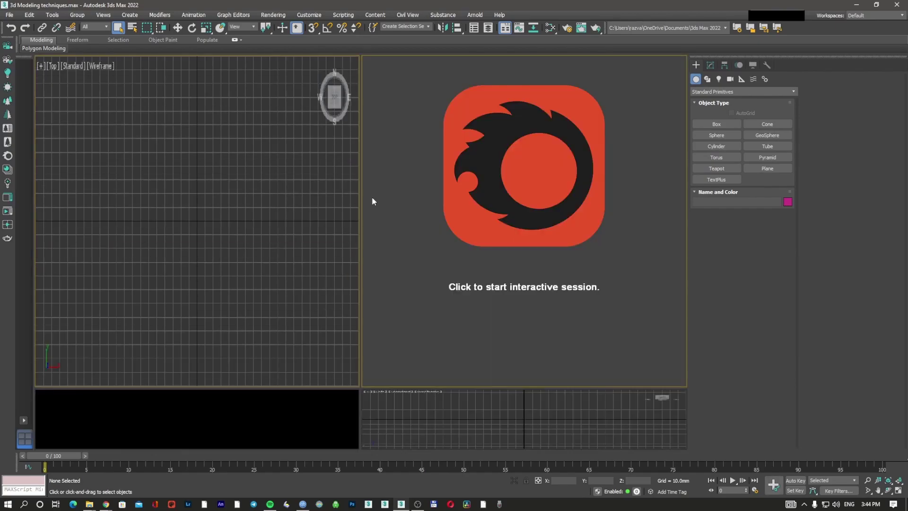
click(501, 263)
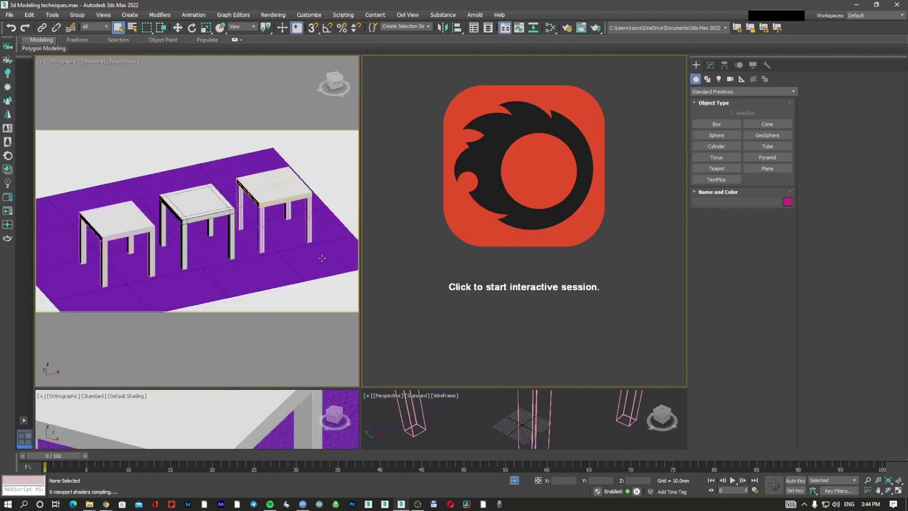
click(486, 218)
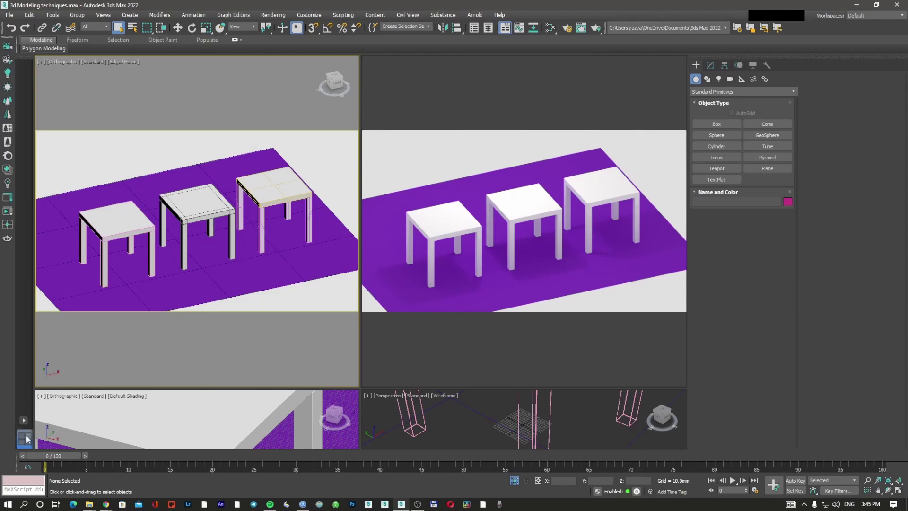
Switch to a layout of two equal side-by-side viewports, and frame the tables with safe frames shown in the first perspective view.
click(23, 420)
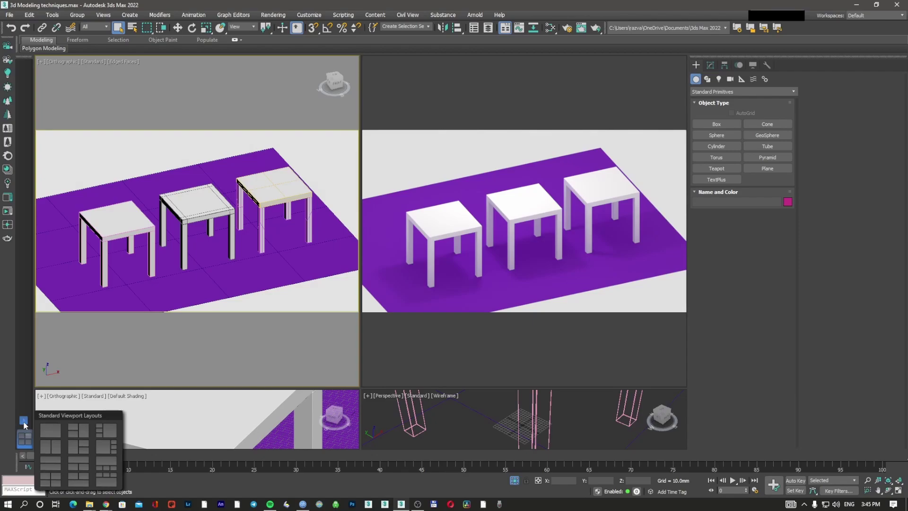
click(49, 446)
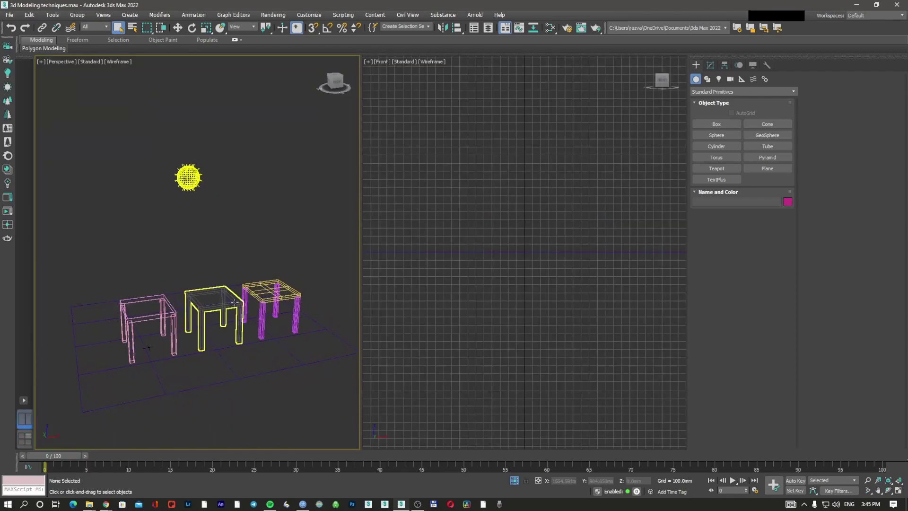
key(shift+f)
alt+middle_drag(232, 292, 221, 246)
Change the Front viewport to a Perspective view with safe frames shown.
click(387, 186)
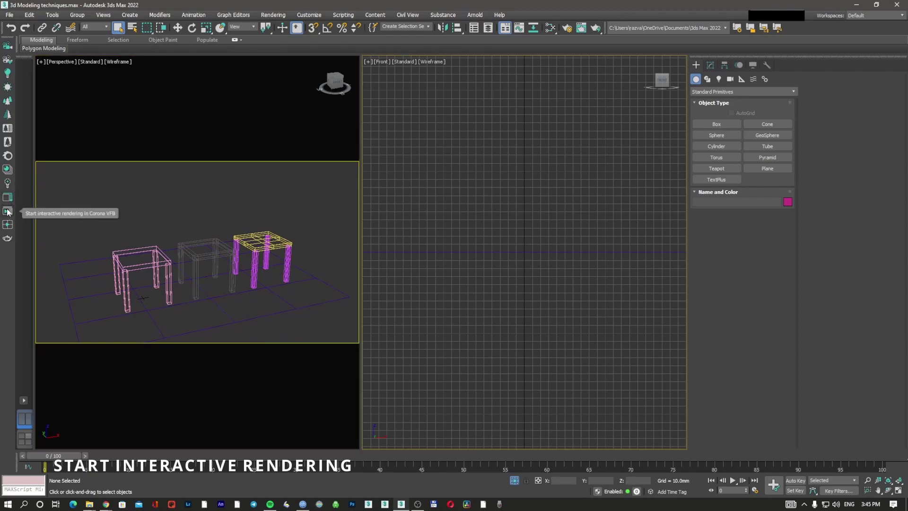
key(p)
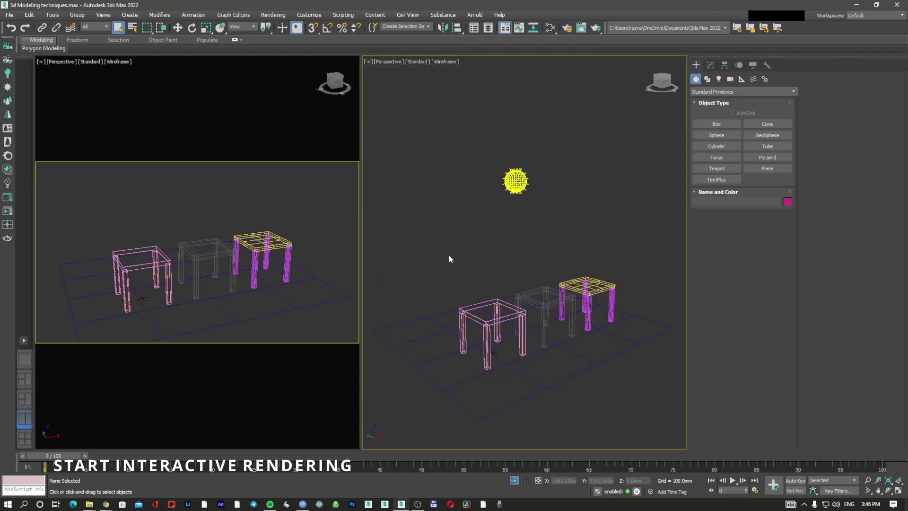
key(shift+f)
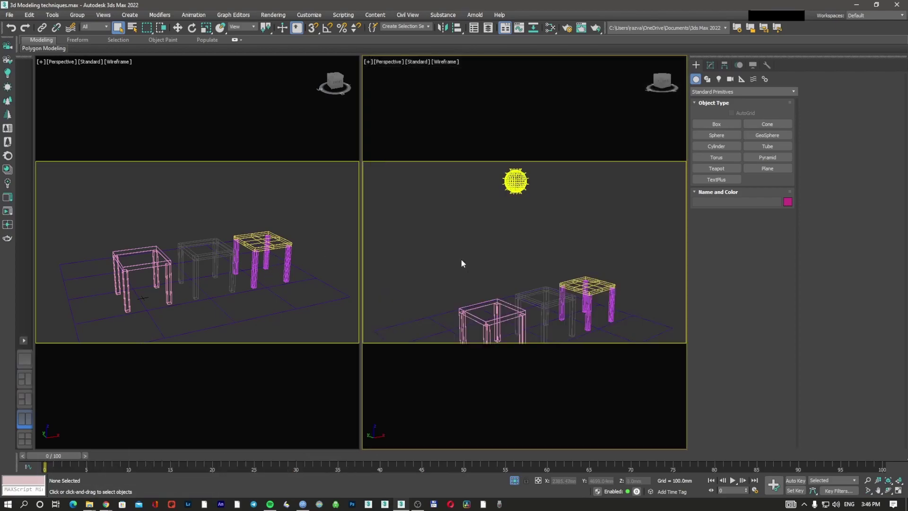
Start docked Corona interactive rendering in the first perspective viewport and reframe the three tables from the other viewport.
click(134, 235)
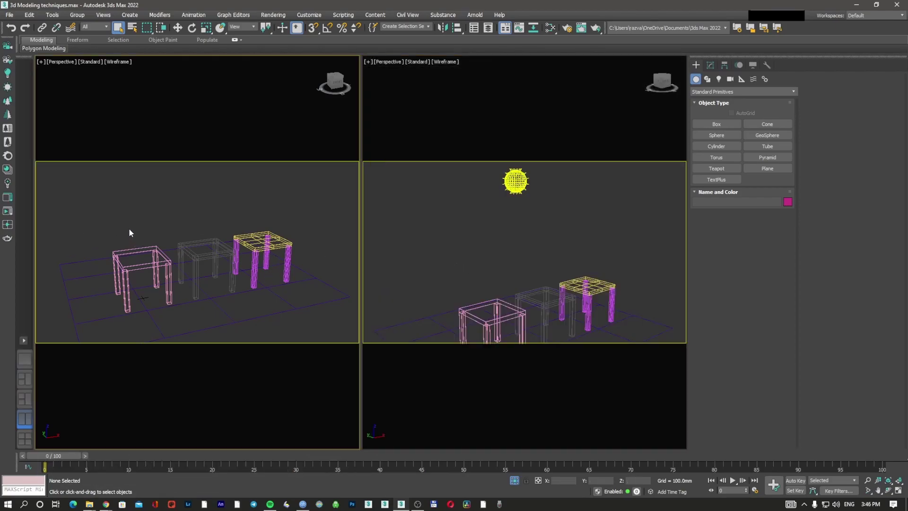
click(9, 225)
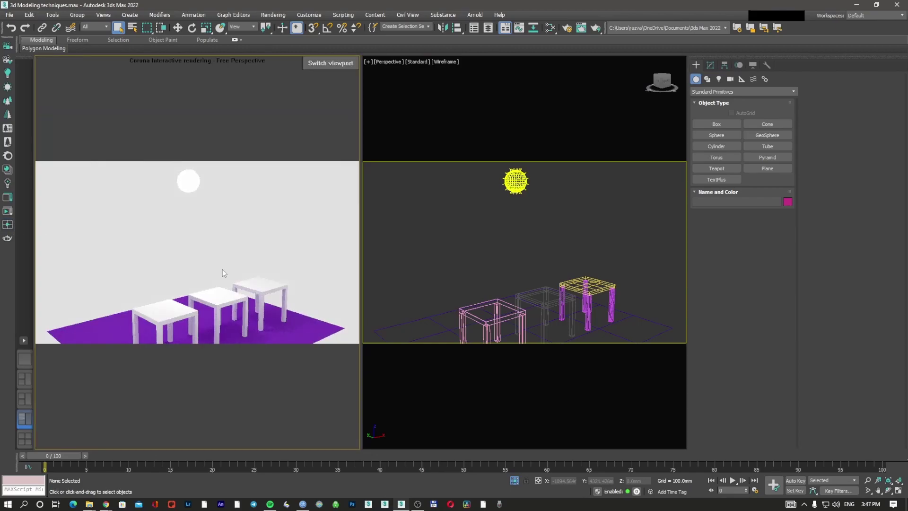
alt+middle_drag(529, 262, 488, 219)
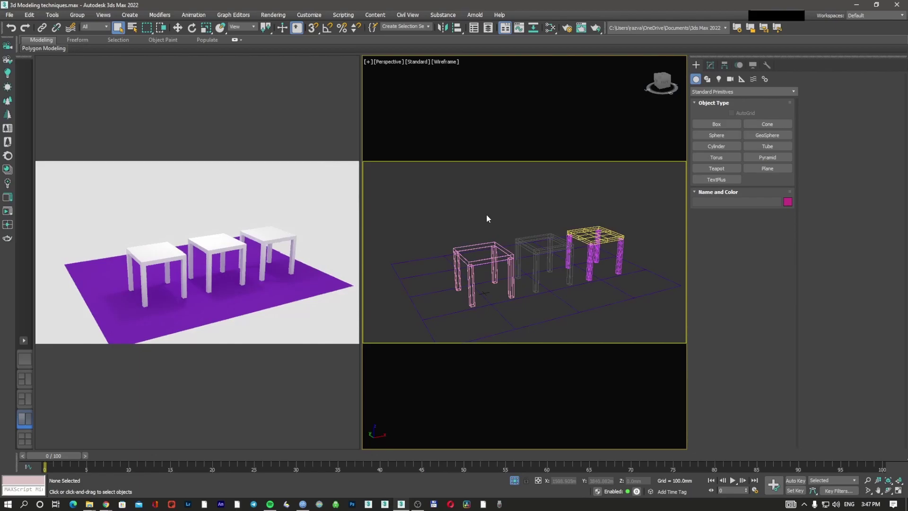
Stop the docked Corona interactive rendering.
right_click(248, 185)
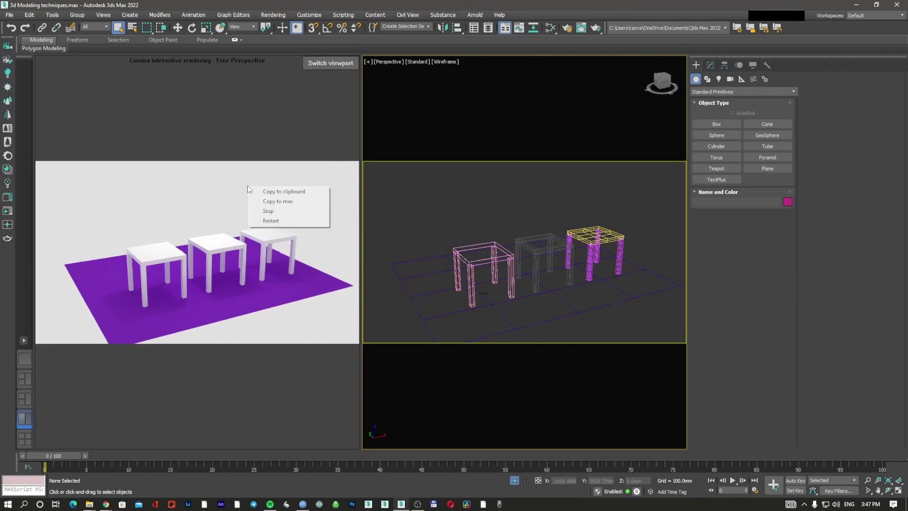
click(268, 211)
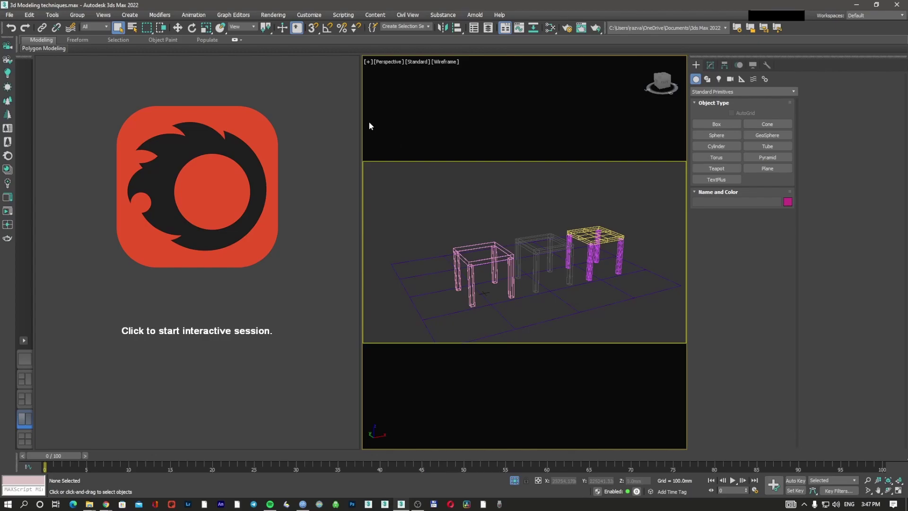
Open Render Setup, and collapse the Common Parameters and expand the Assign Renderer settings.
click(273, 15)
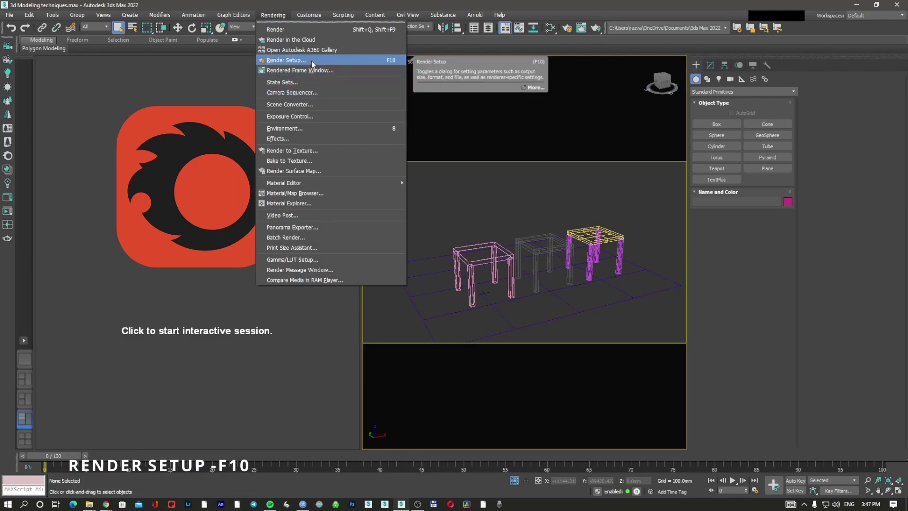
click(387, 62)
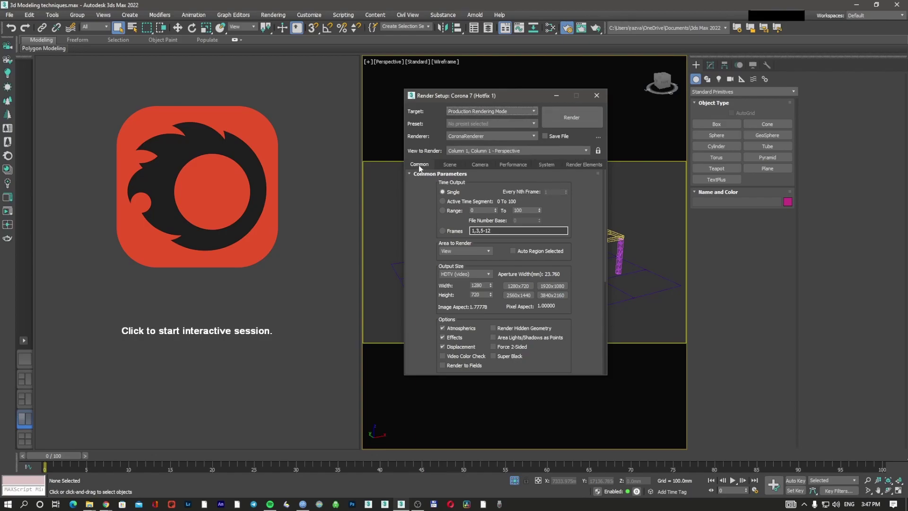
drag(473, 95, 477, 90)
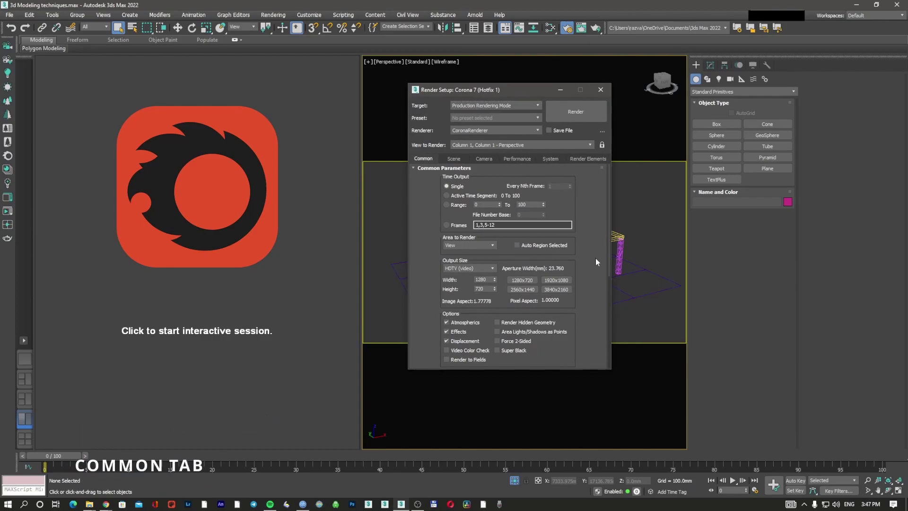
click(445, 168)
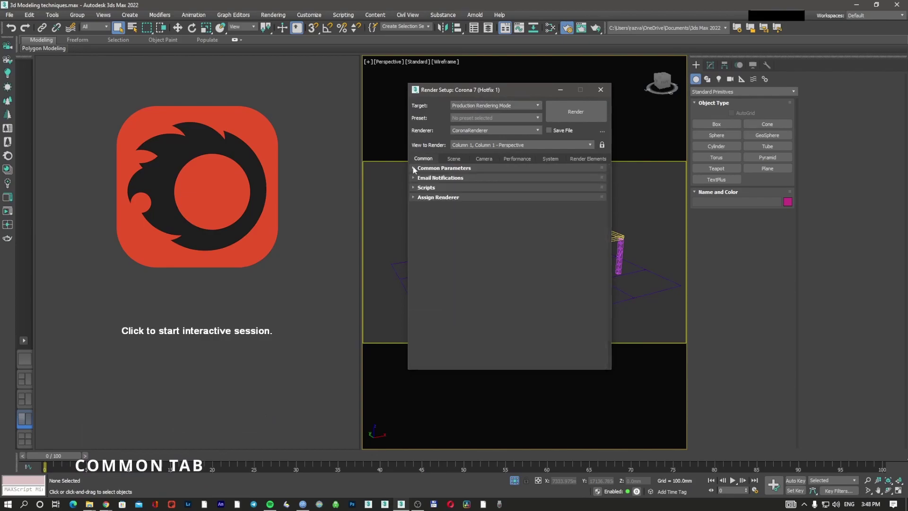
click(447, 198)
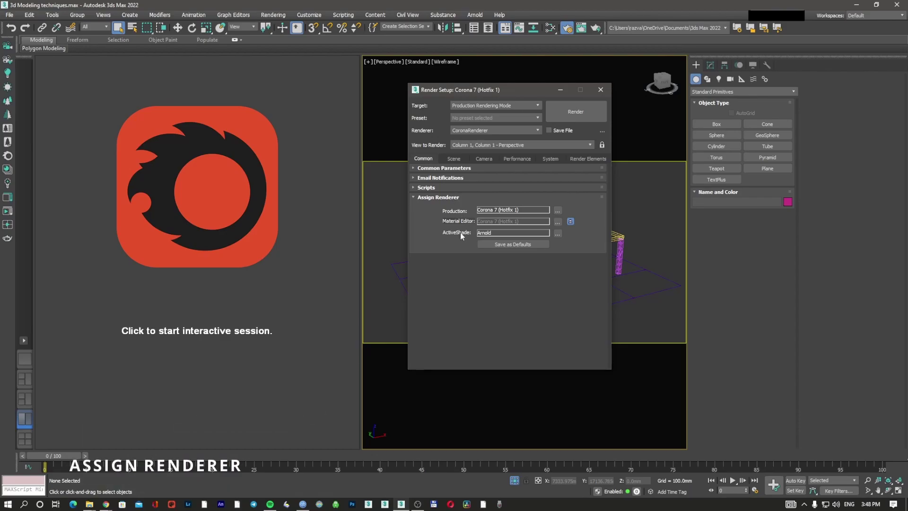
Review the renderers available for Production and close the list without choosing one.
click(558, 211)
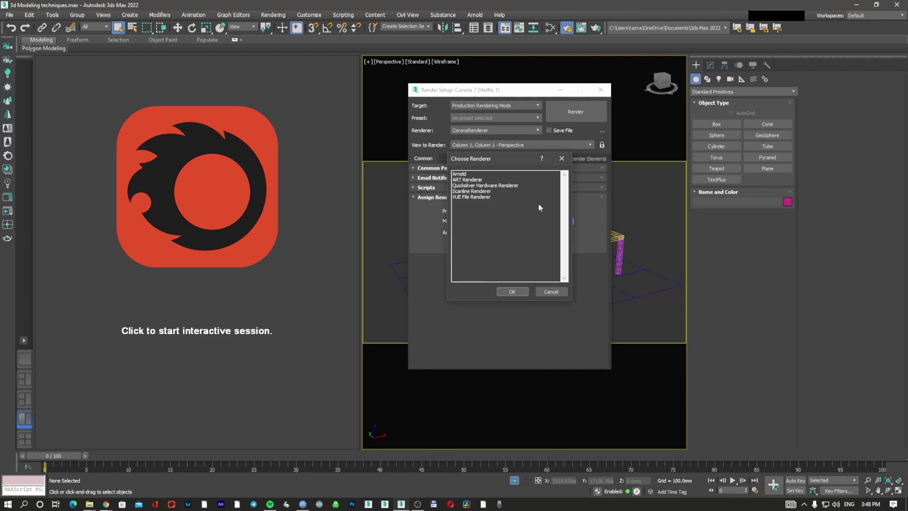
drag(513, 159, 584, 165)
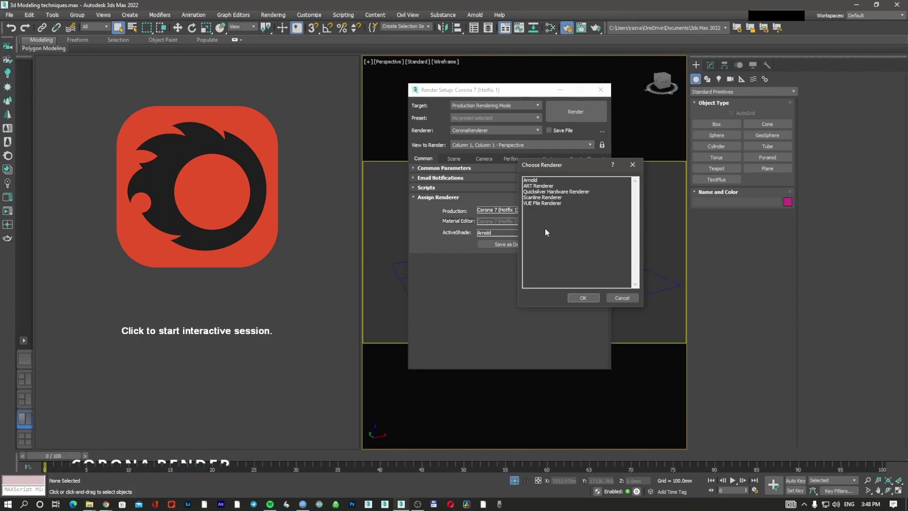
drag(549, 167, 619, 184)
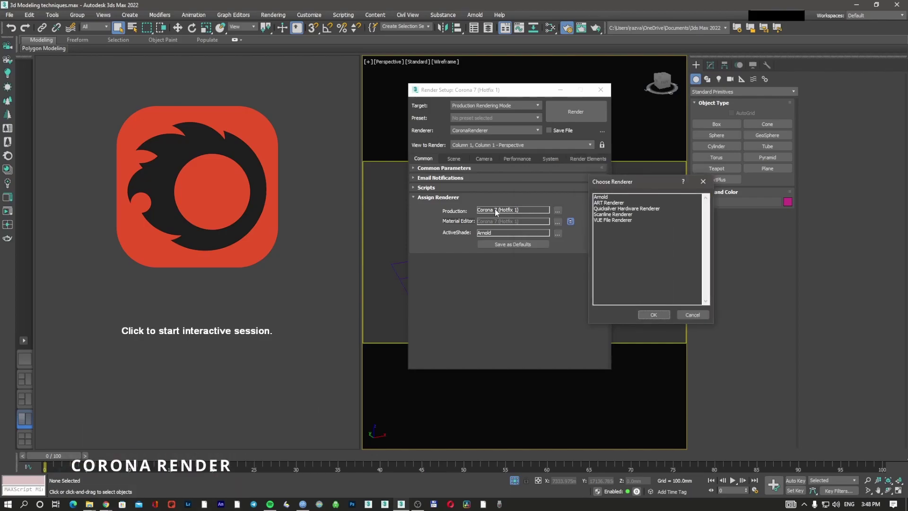
click(692, 315)
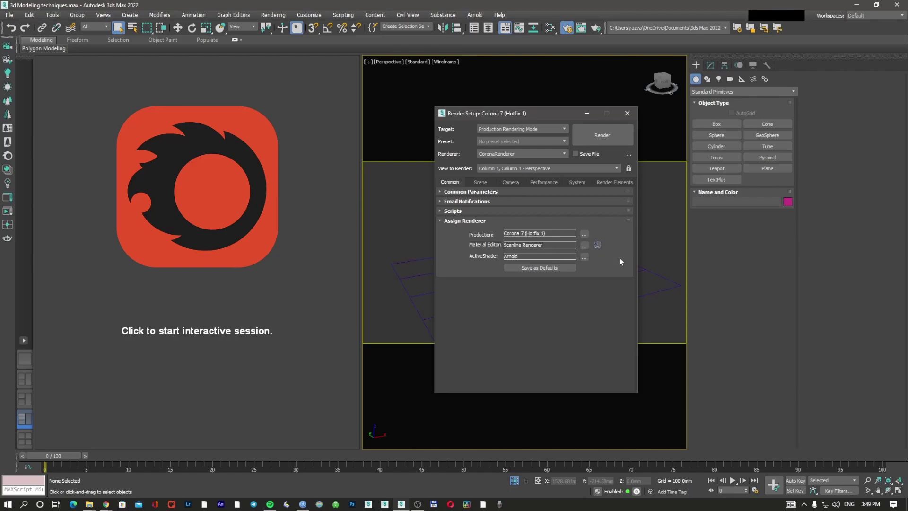
Lock the Material Editor renderer to the production renderer and assign Scanline Renderer to ActiveShade.
click(597, 246)
click(597, 246)
click(585, 257)
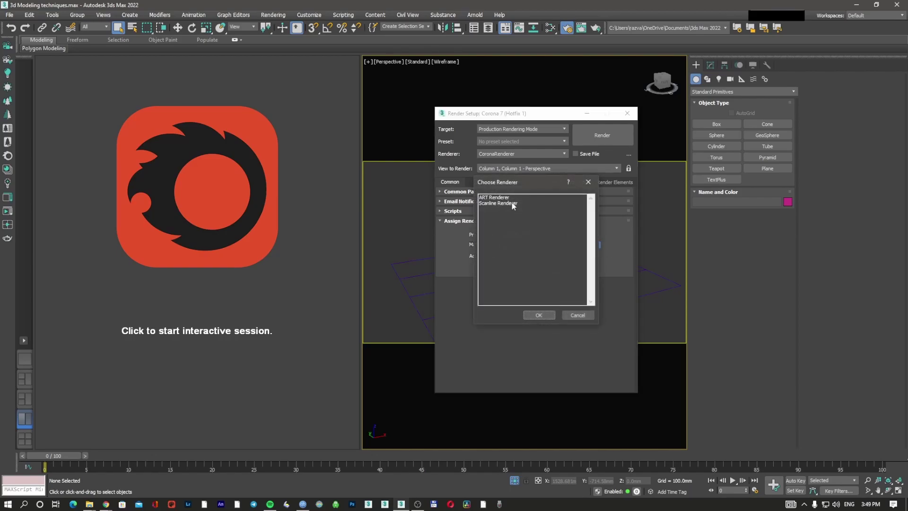
drag(517, 180, 630, 176)
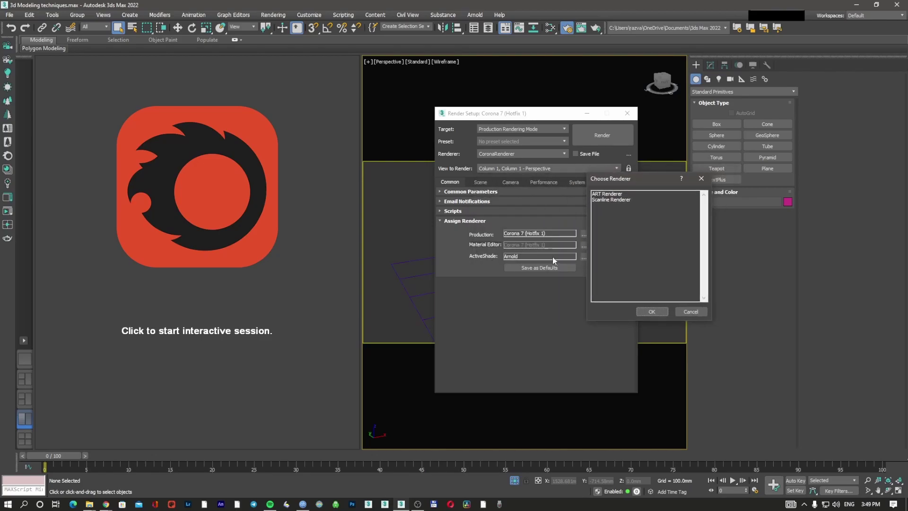
double_click(615, 200)
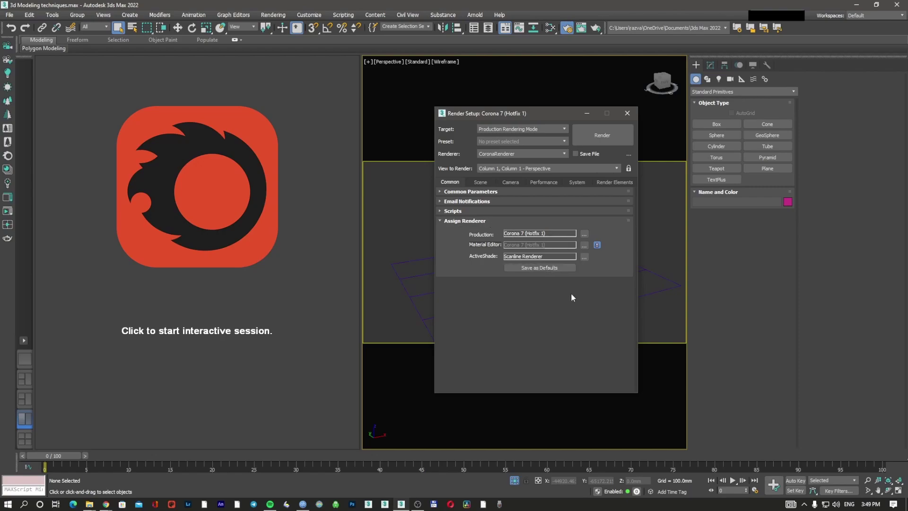
Save the current renderer assignments as defaults.
click(547, 268)
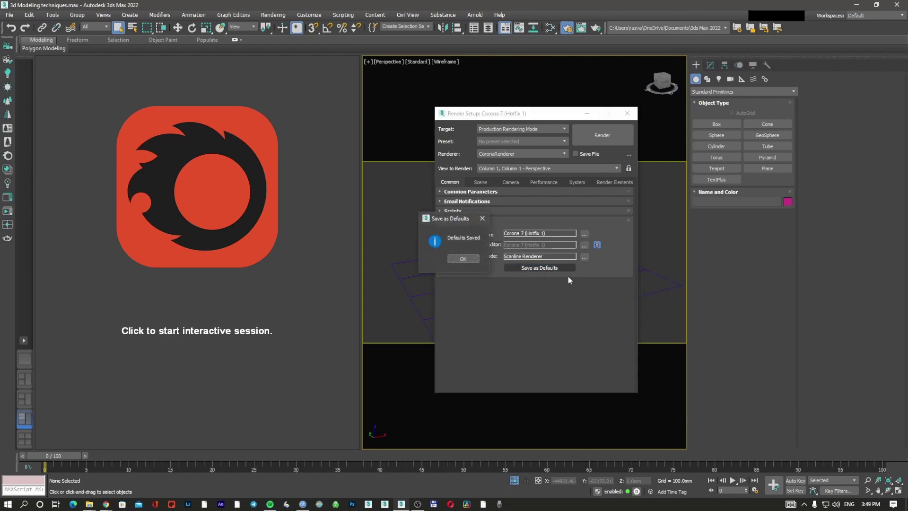
click(464, 260)
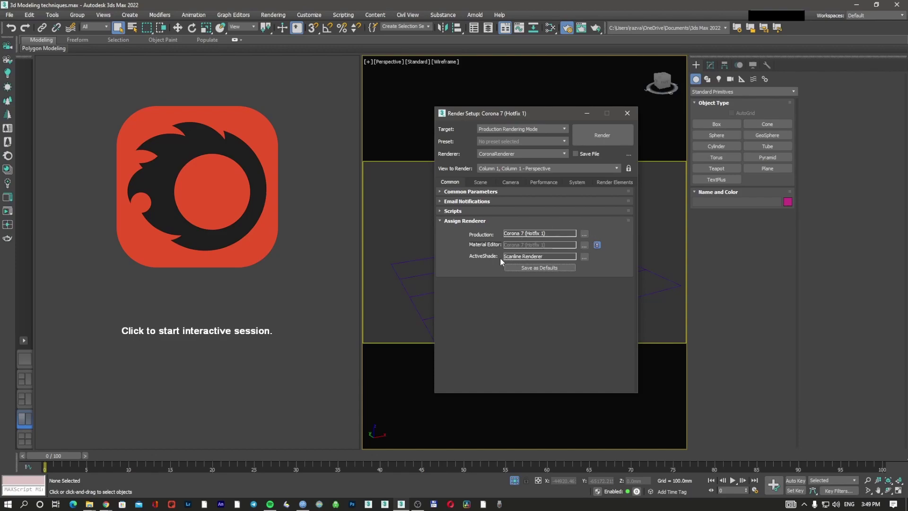
Expand the Common Parameters and look through the time output, output size and render options.
click(471, 191)
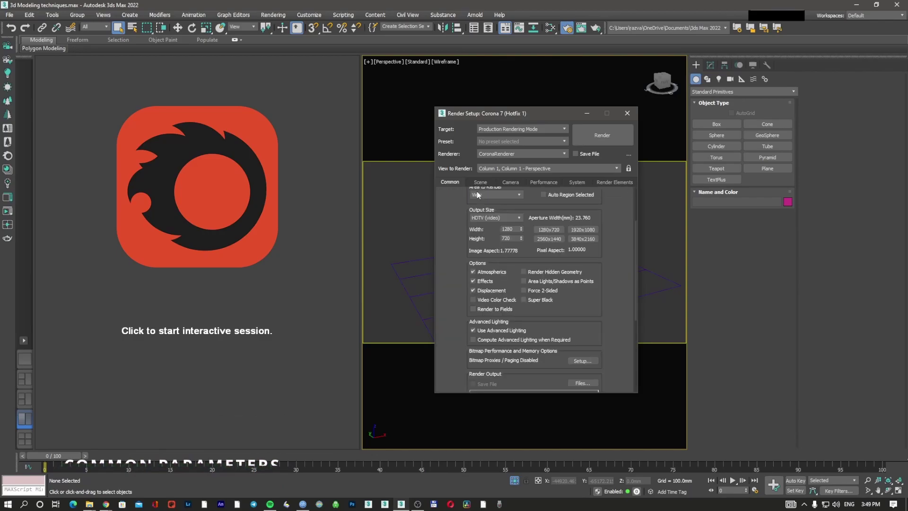
scroll(452, 305, down, 1)
scroll(452, 305, up, 1)
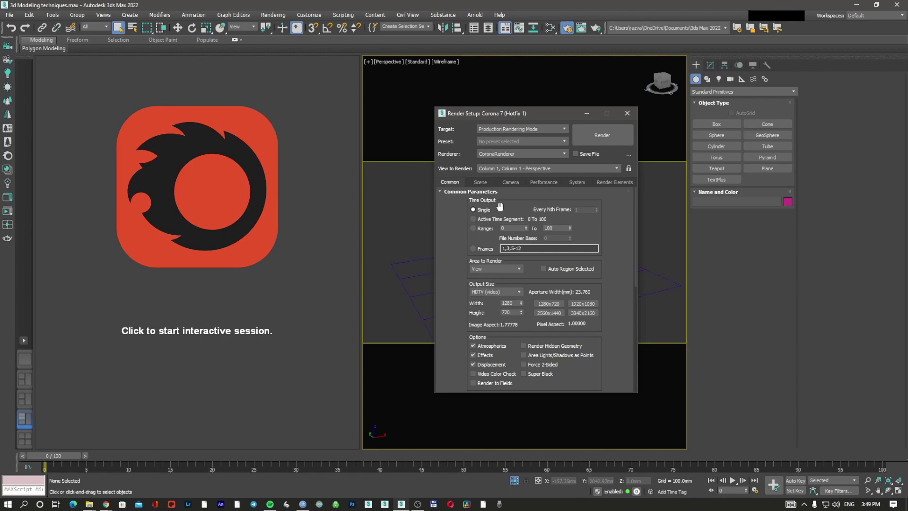
Run a test render of the single frame, close the Corona frame buffer and stop the rendering.
click(602, 137)
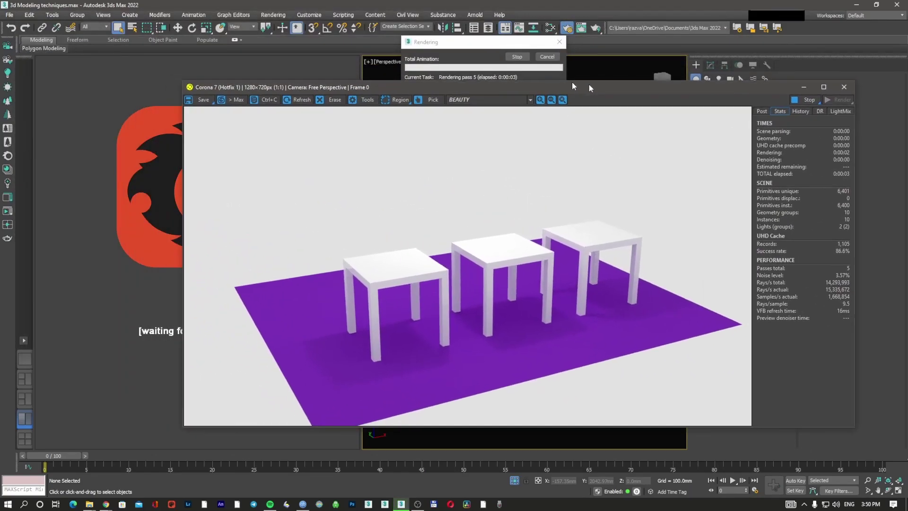
click(786, 78)
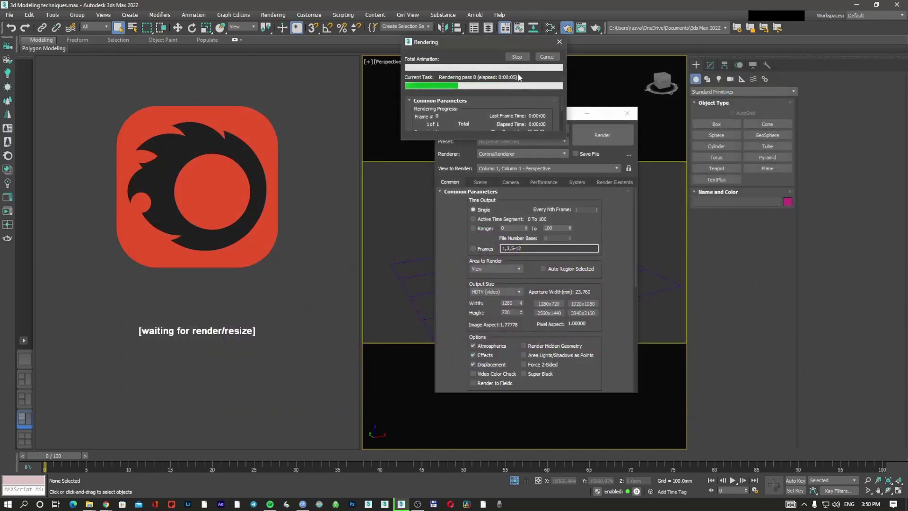
click(529, 57)
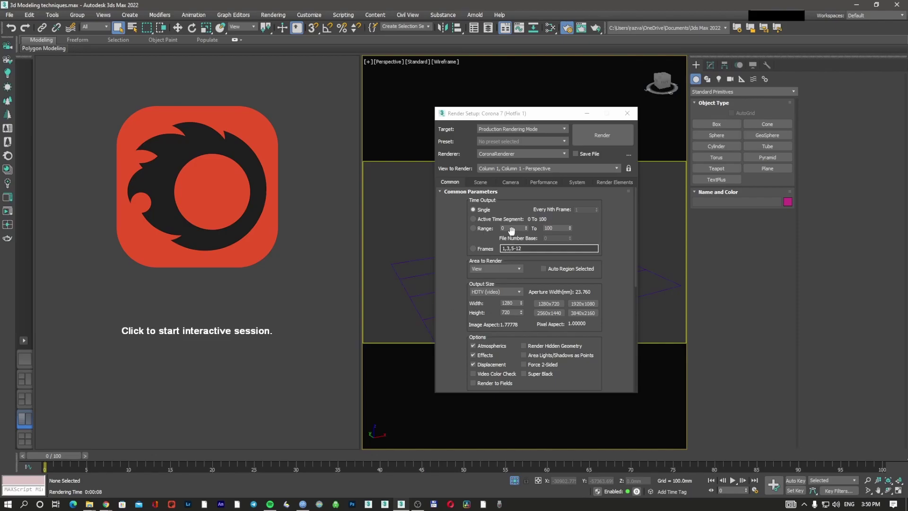
Move the Render Setup window off the Perspective viewport and select the middle table.
drag(63, 456, 42, 456)
drag(544, 116, 188, 145)
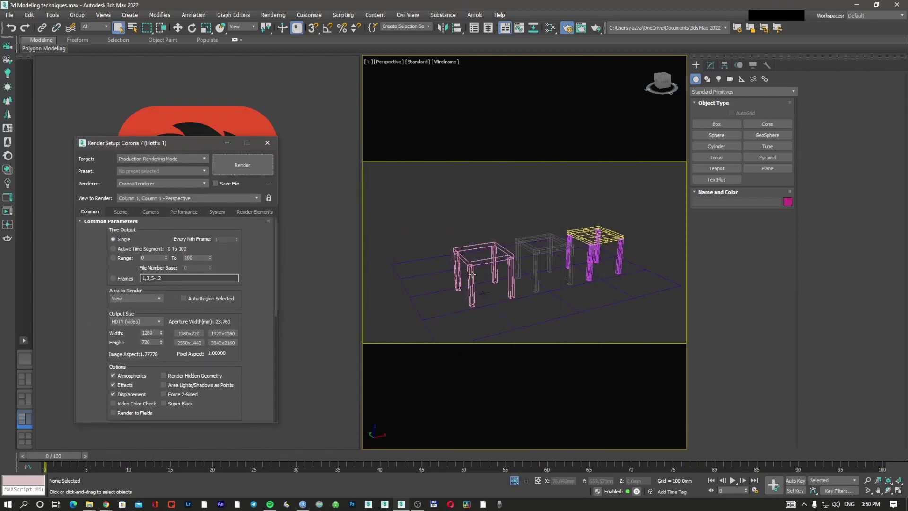
click(478, 261)
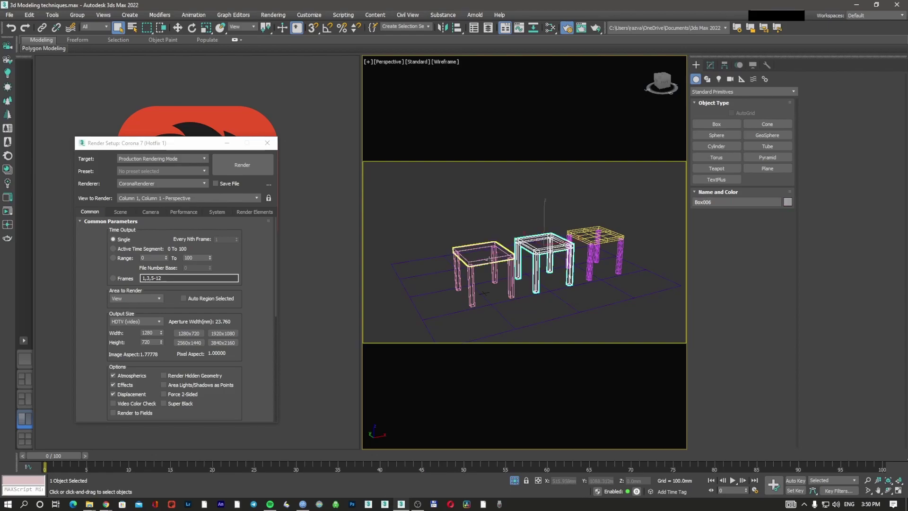
click(554, 251)
Maximize the Perspective viewport with default shading, and close the Render Setup.
key(alt+w)
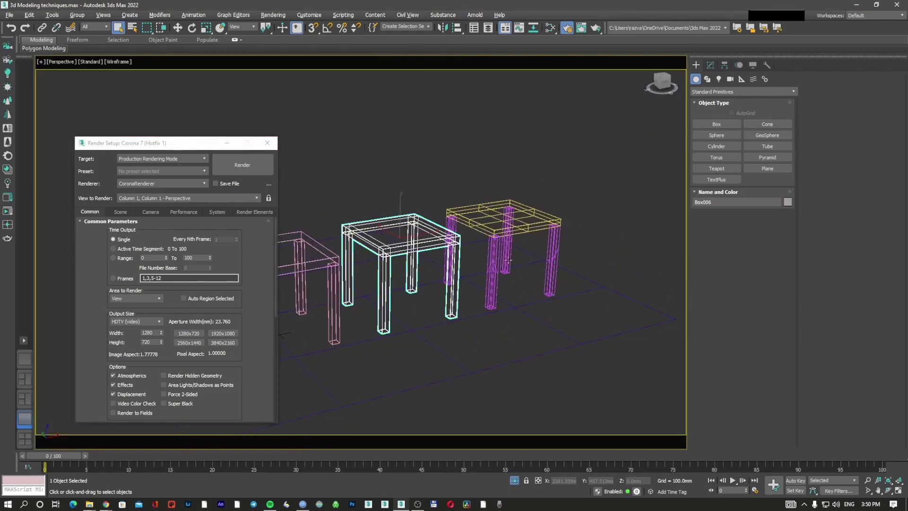
key(F3)
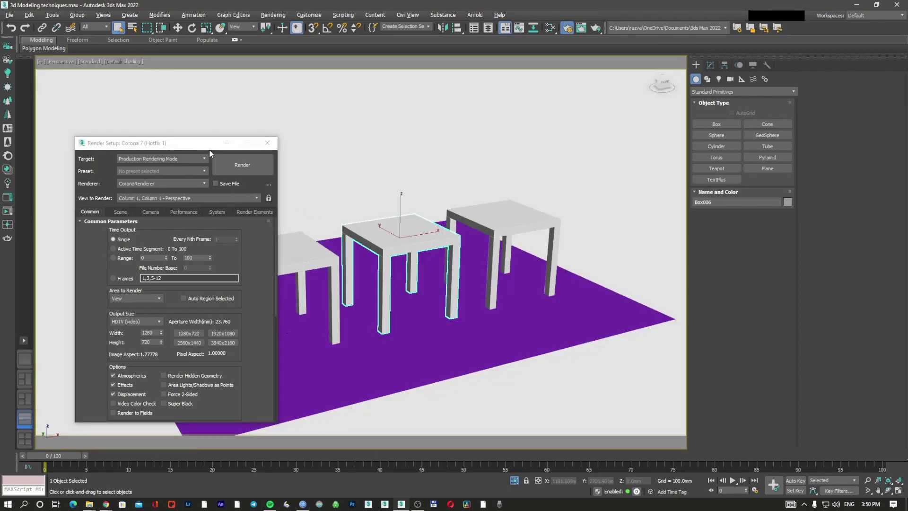
mouse_move(196, 145)
mouse_down()
mouse_move(673, 115)
mouse_move(906, 116)
mouse_move(700, 138)
mouse_move(804, 111)
mouse_move(806, 124)
mouse_up()
click(880, 117)
Activate the Move tool on the middle table and adjust the size of its transform gizmo.
click(337, 196)
click(379, 231)
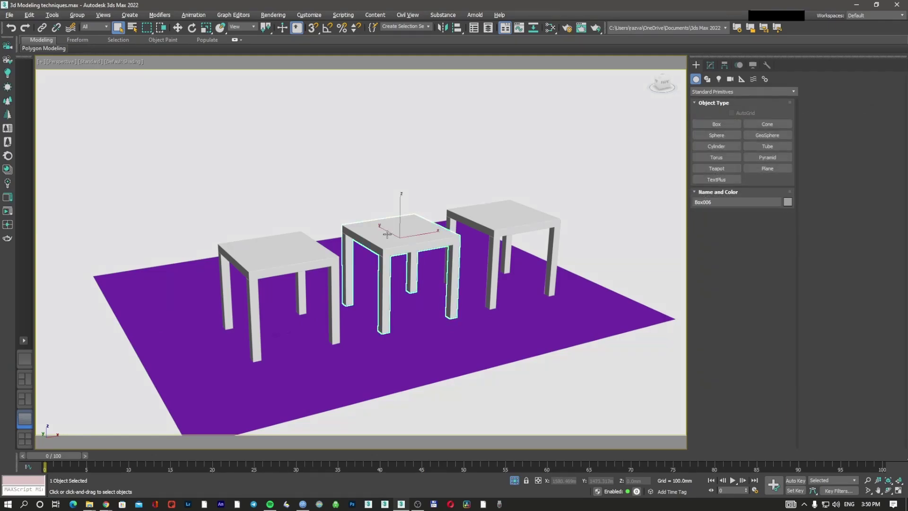
right_click(416, 233)
click(429, 240)
key(=)
key(=)
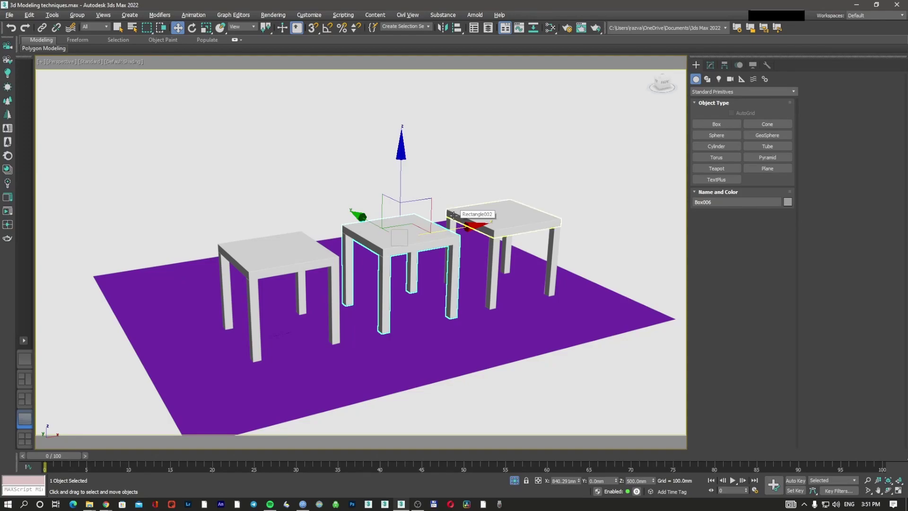
key(-)
key(-)
key(-)
key(-)
key(=)
key(=)
key(=)
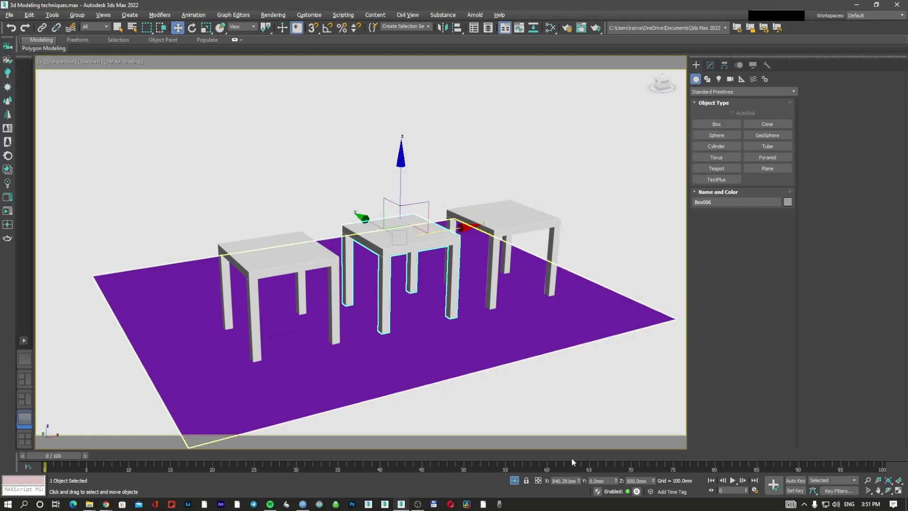
Move the middle table off the purple plane to about X 2923 mm, and use Auto Key to animate it back to about X 801.5 mm at frame 100.
double_click(598, 480)
drag(390, 279, 627, 239)
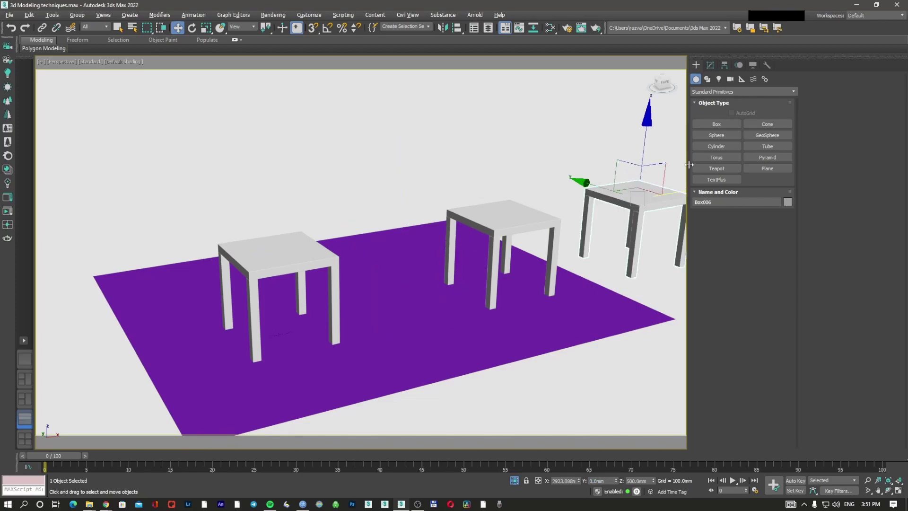
click(794, 480)
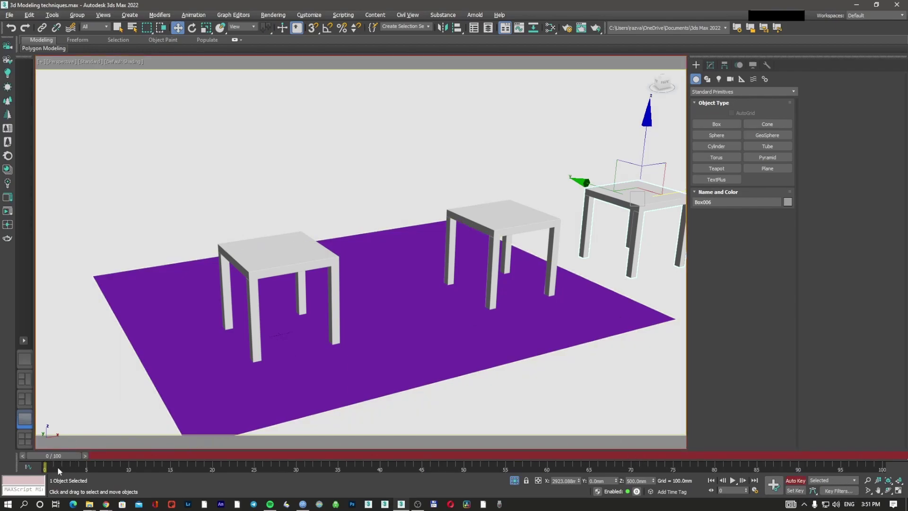
drag(51, 458, 882, 448)
key(w)
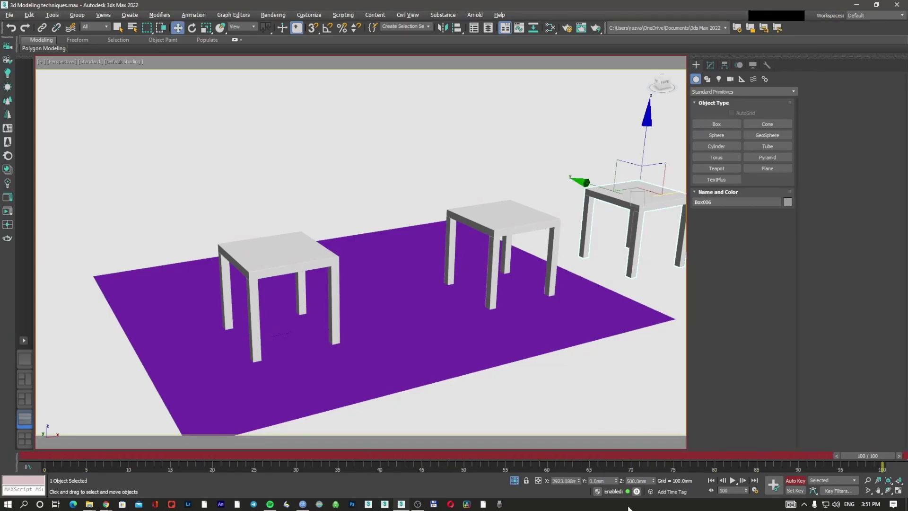
drag(679, 192, 435, 259)
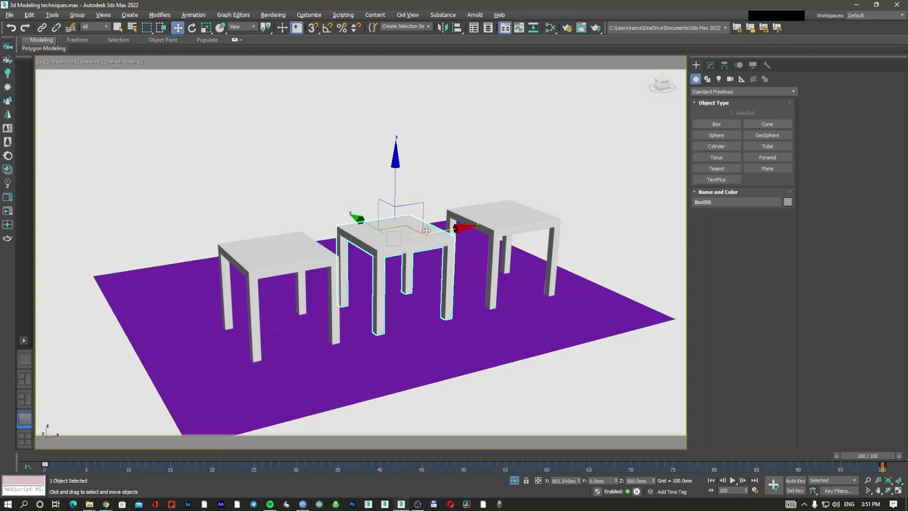
Scrub the timeline between frames 0 and 100 to review the table's movement, and clear the selection.
drag(876, 457, 27, 389)
key(w)
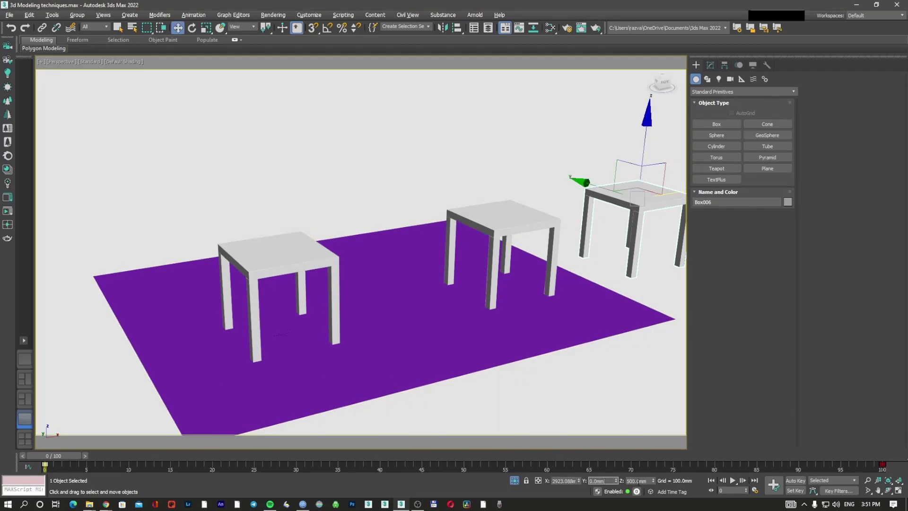
drag(47, 457, 898, 462)
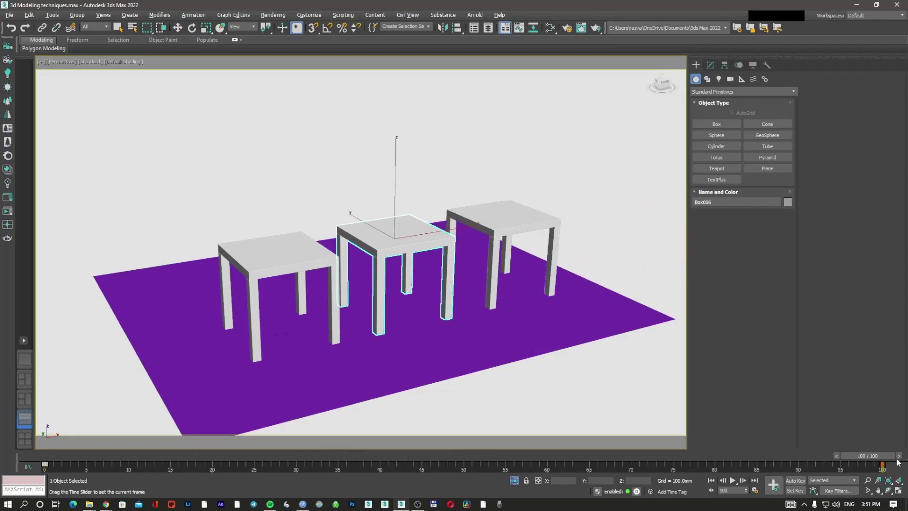
key(w)
key(Tab)
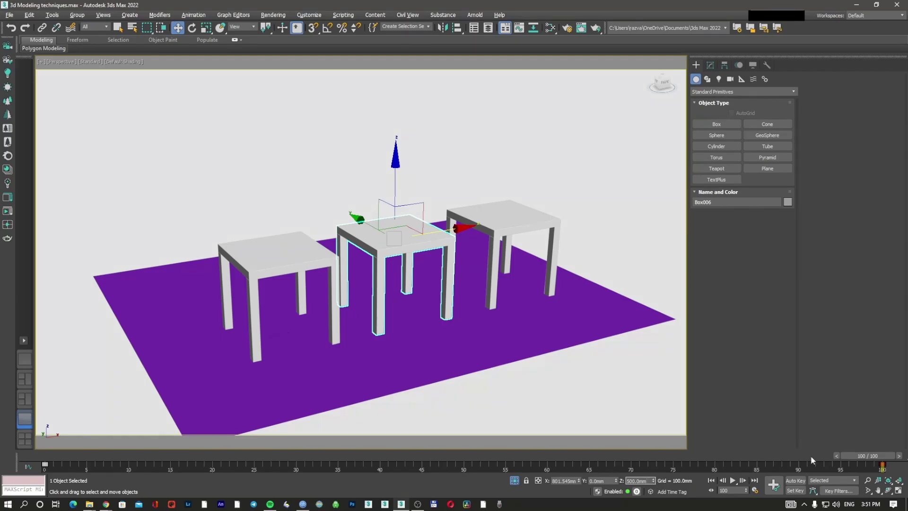
drag(850, 453, 864, 432)
key(w)
click(736, 492)
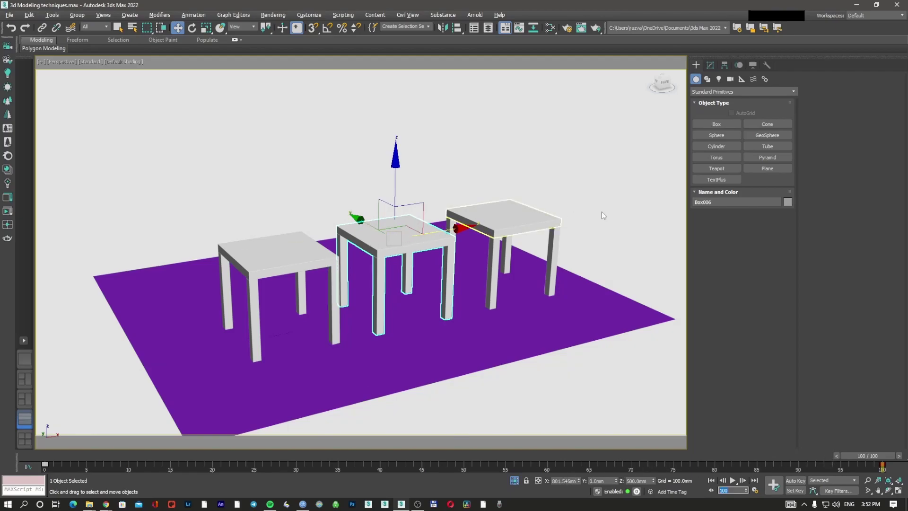
drag(868, 455, 28, 455)
key(/)
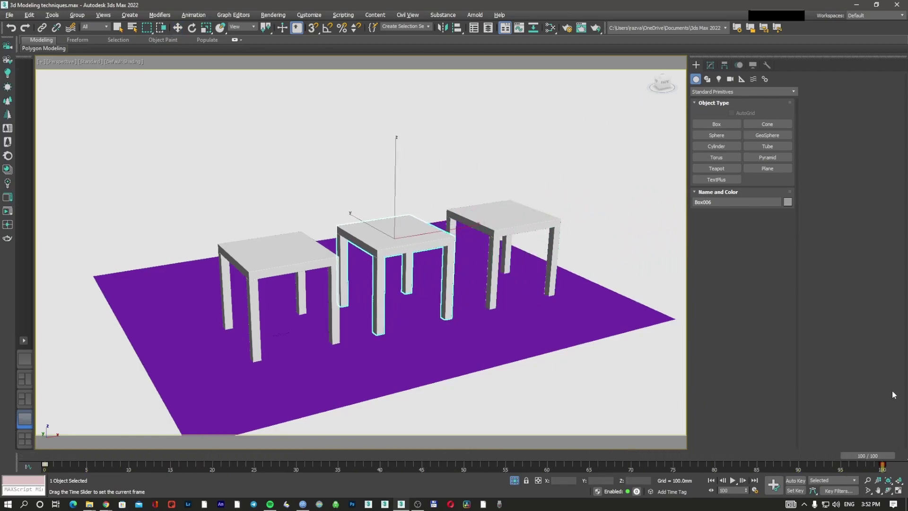
key(w)
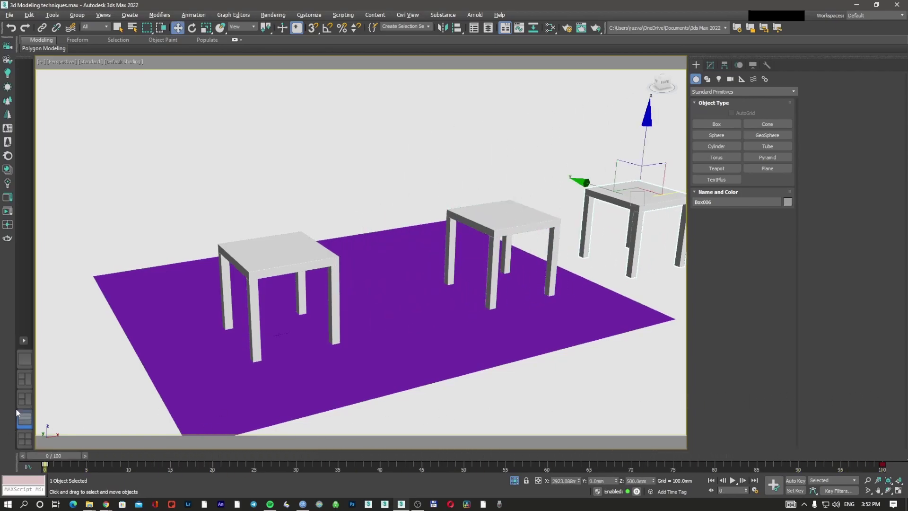
click(307, 210)
drag(62, 455, 875, 378)
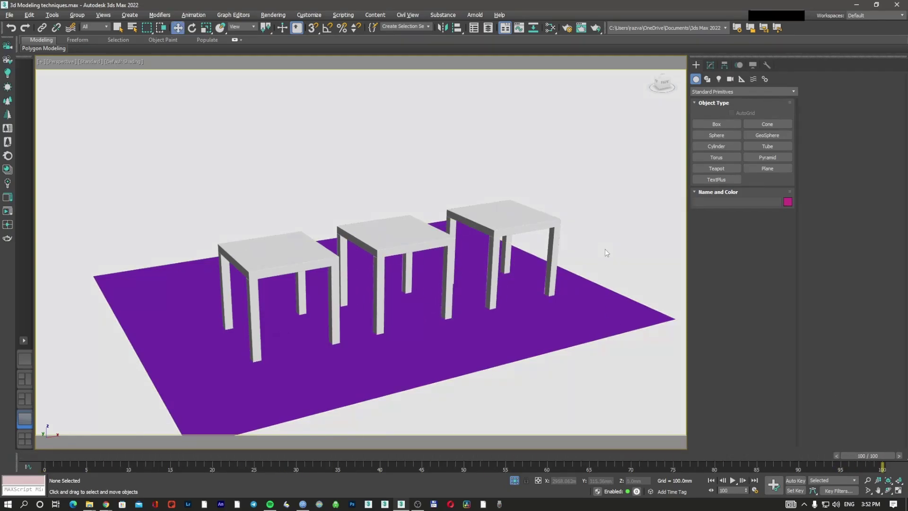
Reopen the Render Setup beside the tables and set the time output to Active Time Segment.
key(F10)
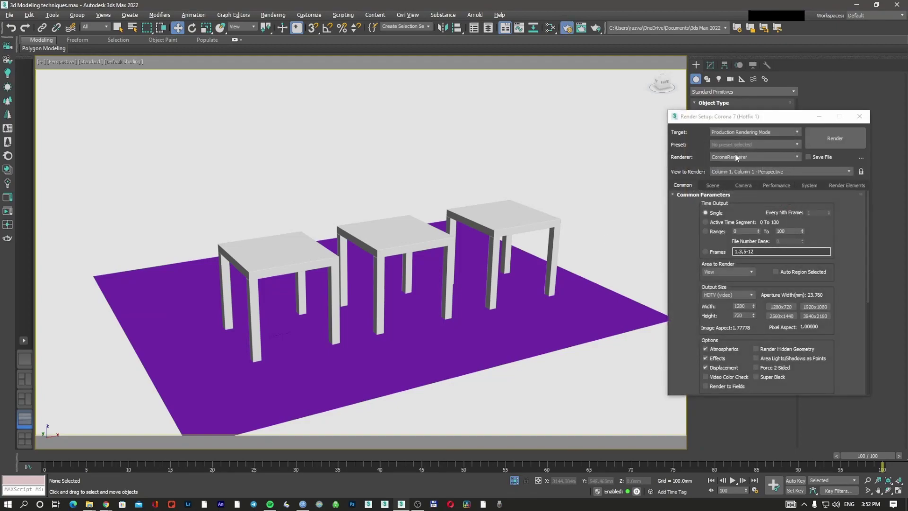
drag(740, 119, 648, 128)
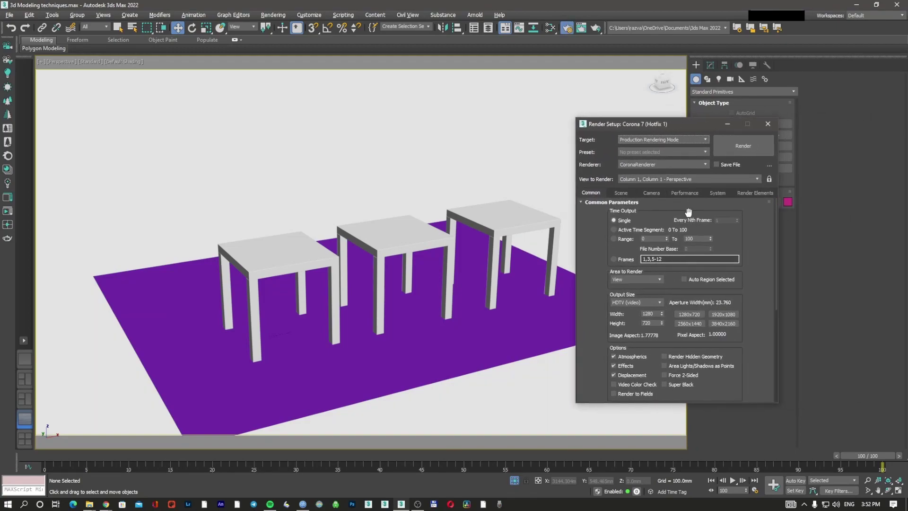
click(630, 230)
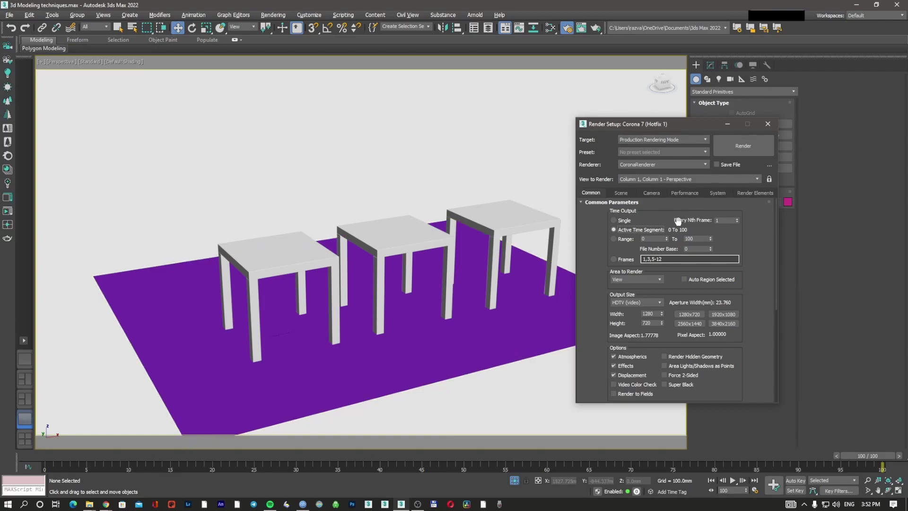
Set Every Nth Frame to 10 for the active time segment, checking the start of the animation on the timeline.
double_click(718, 221)
drag(856, 456, 28, 455)
key(w)
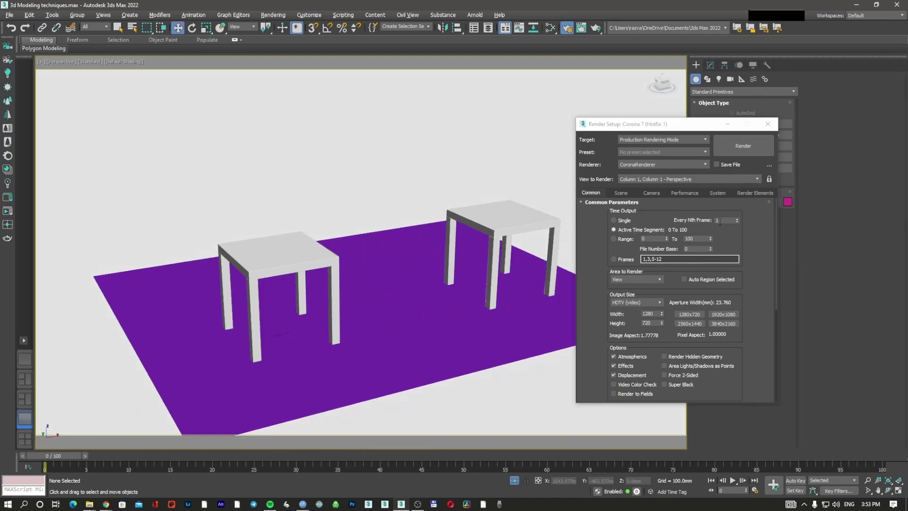
click(722, 221)
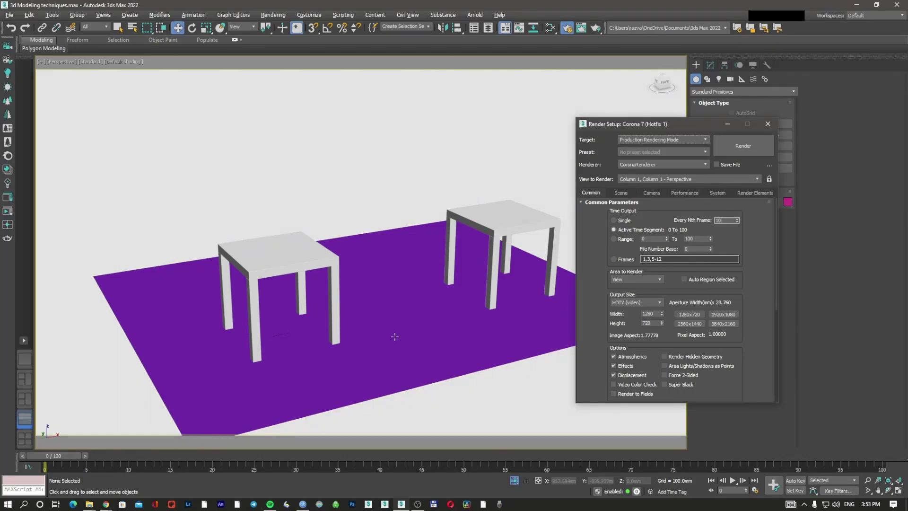
drag(59, 457, 1, 431)
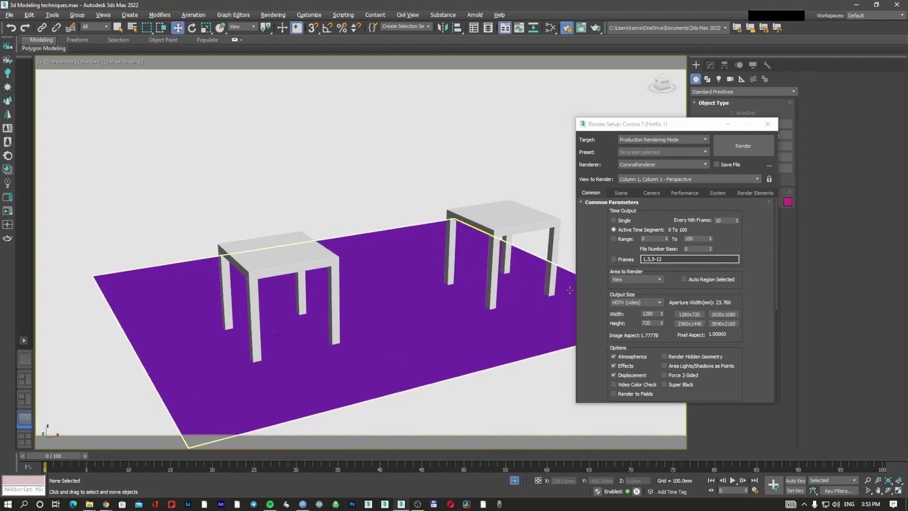
click(650, 230)
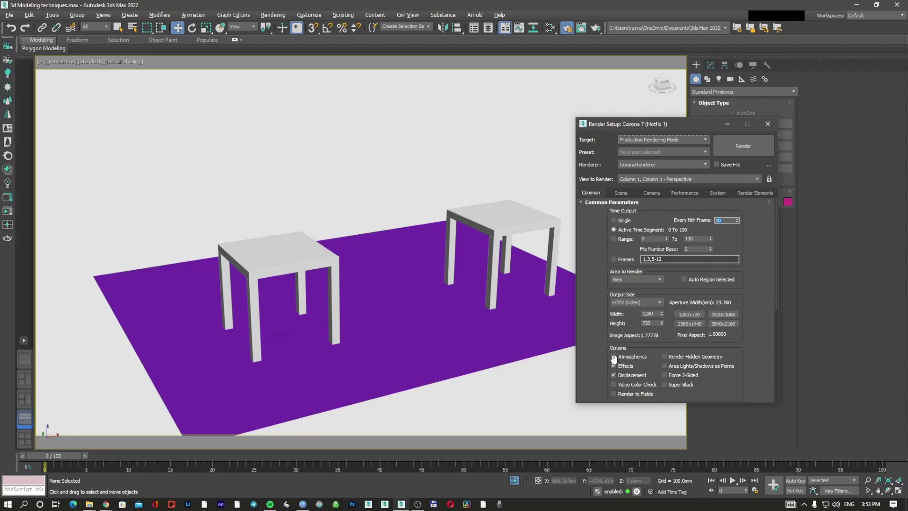
Switch the time output to Range and set it from frame 20 to frame 30.
click(624, 239)
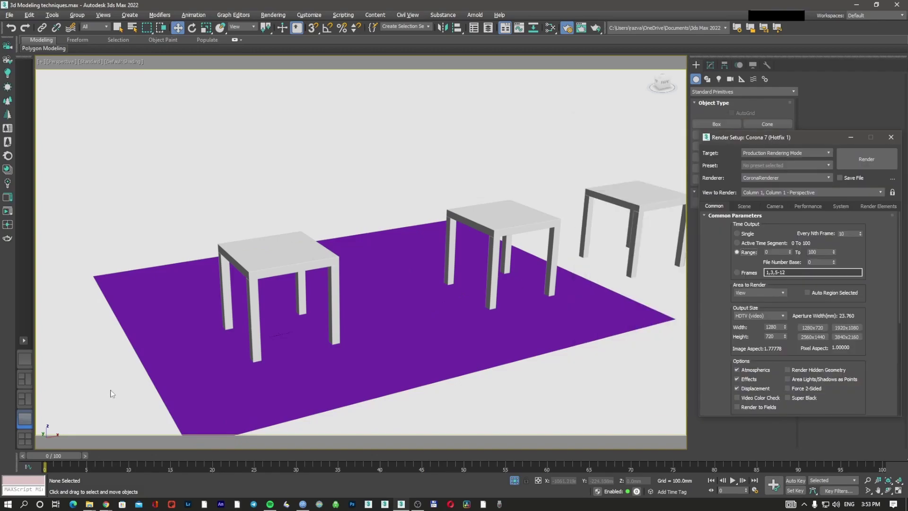
drag(60, 457, 222, 450)
key(w)
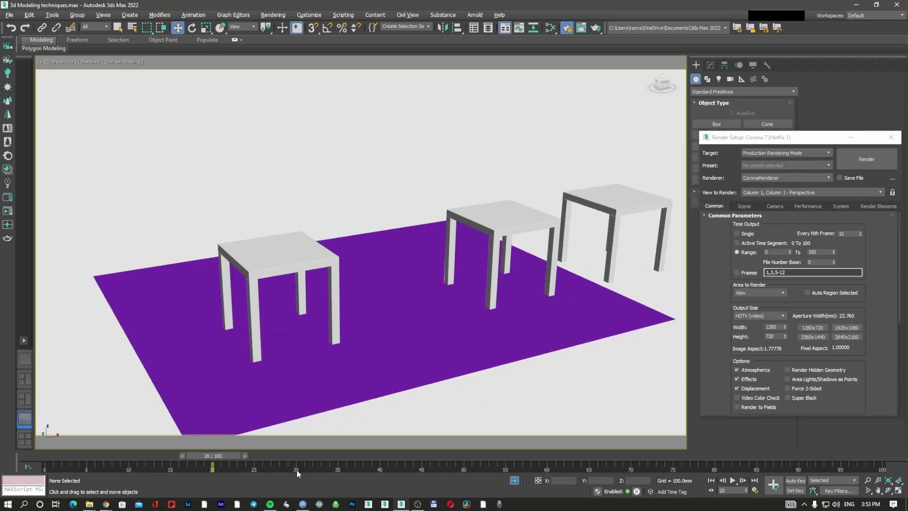
click(774, 252)
text(20)
click(822, 252)
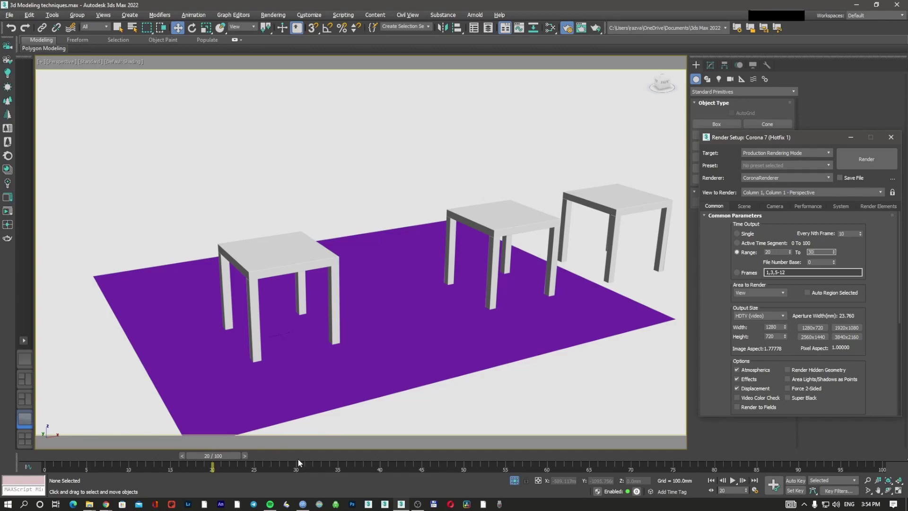
Switch the time output to Frames and enter the frame list 1,35,37, 100, 35-50.
drag(776, 137, 730, 110)
click(703, 246)
drag(756, 247, 720, 246)
text(1,3)
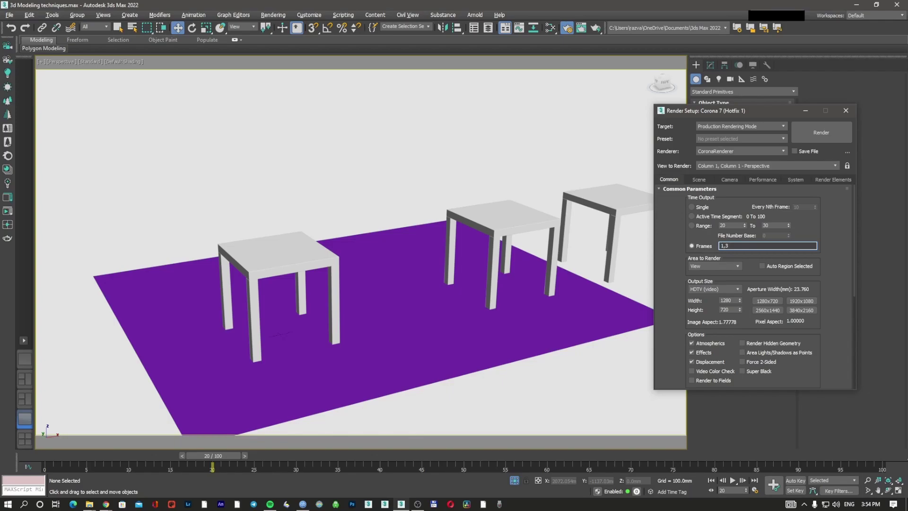
text(5,37, 100, 35-50)
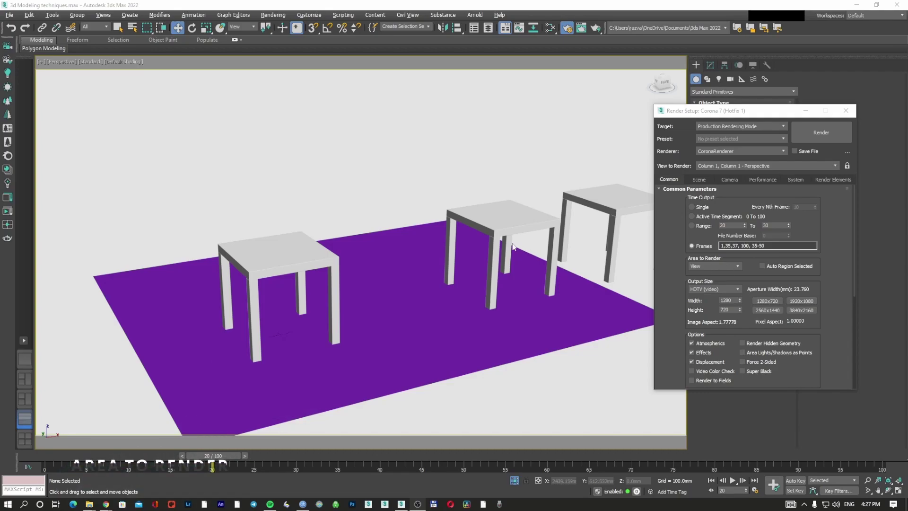
Run a test render of the Perspective view and set the time output to Single.
middle_drag(528, 252, 478, 247)
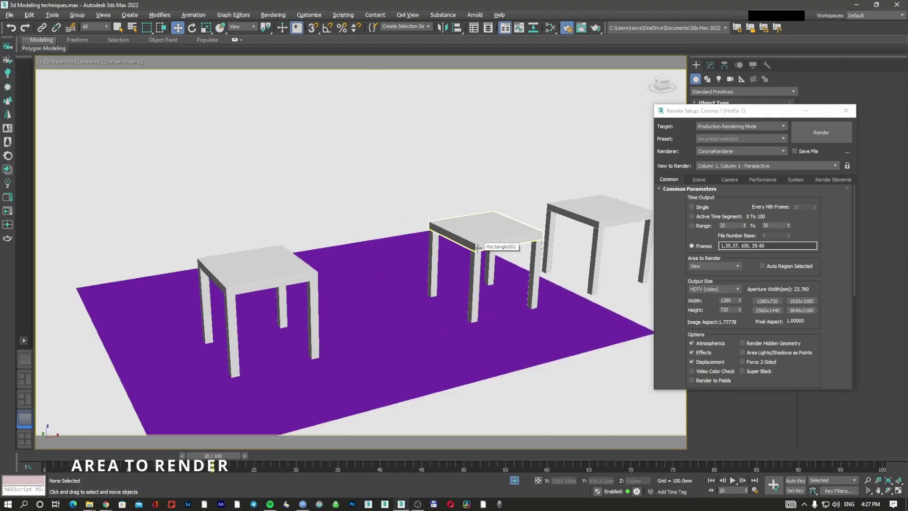
key(shift+q)
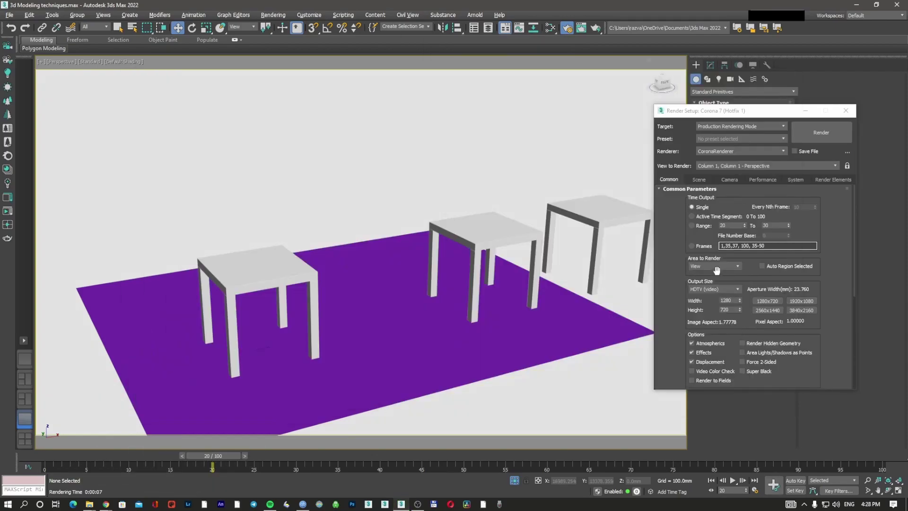
Set the Area to Render to Selected and select the animated table beyond the purple plane.
click(719, 266)
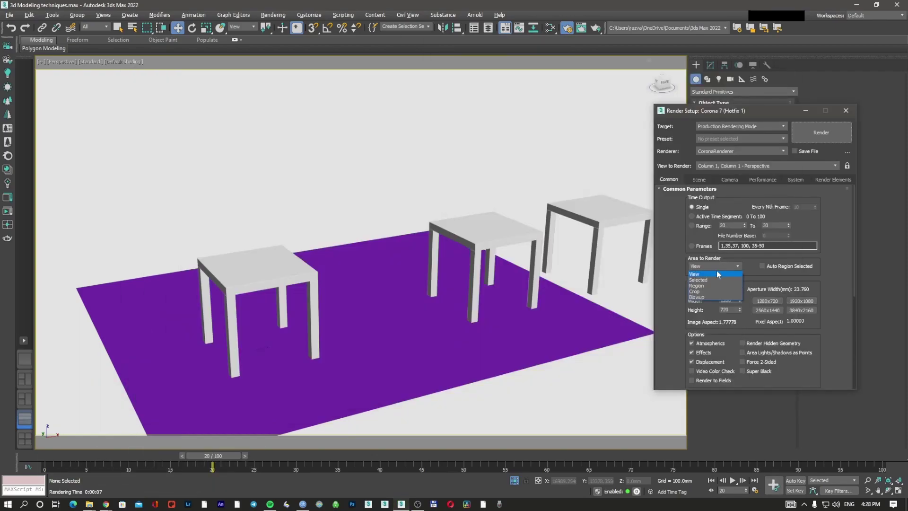
click(698, 280)
click(495, 258)
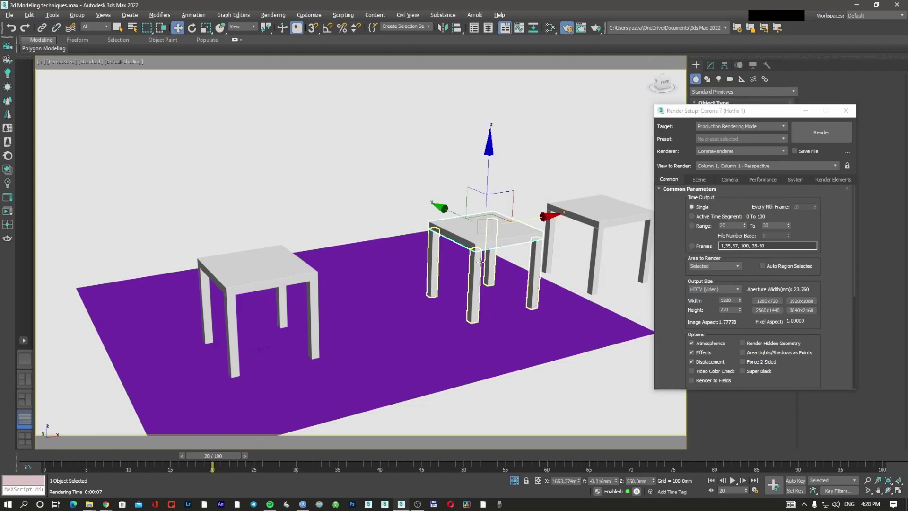
click(599, 212)
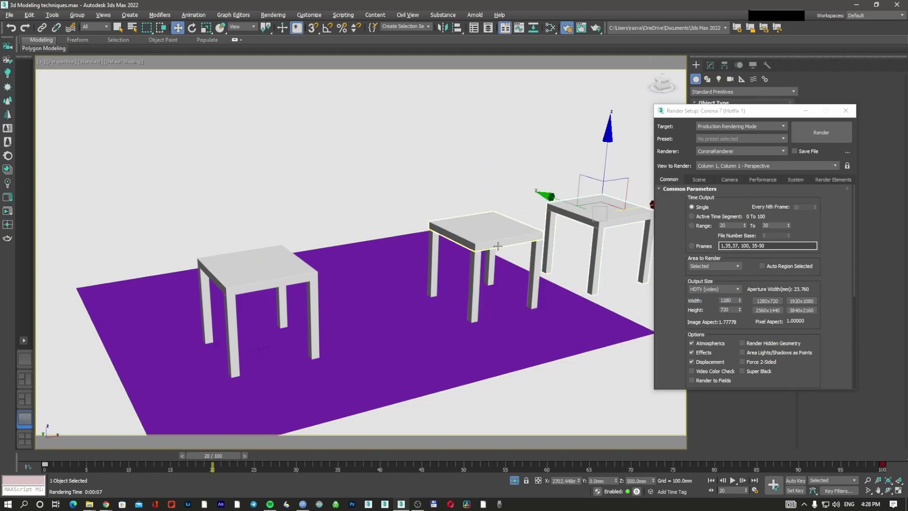
Select only the purple plane, run a test render of it, and close the frame buffer.
click(304, 269)
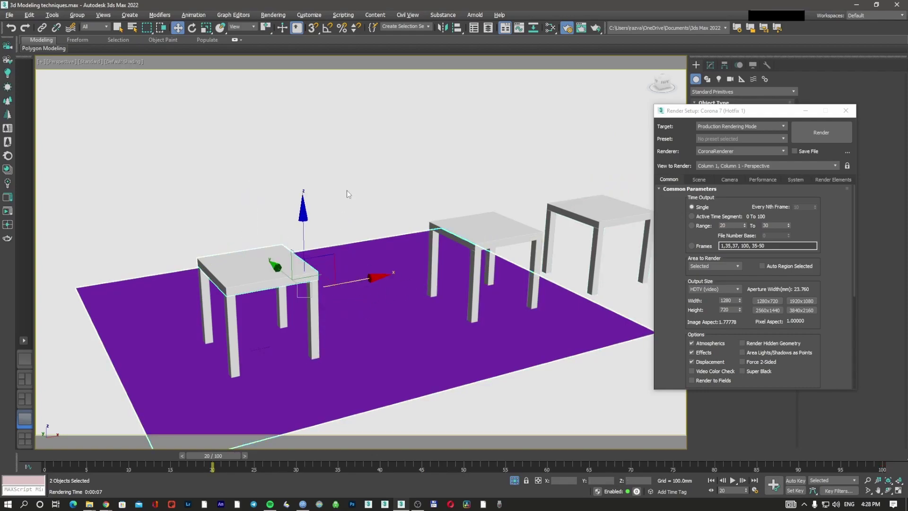
click(351, 284)
click(352, 284)
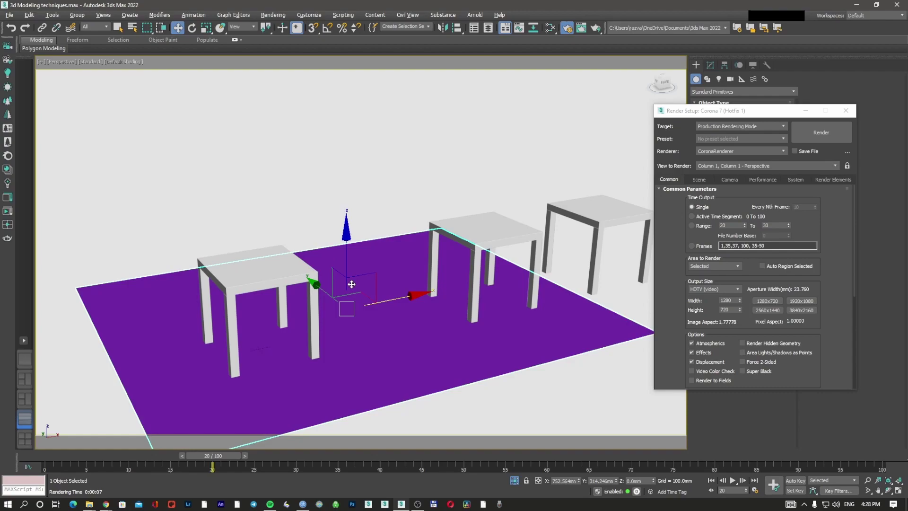
key(shift+q)
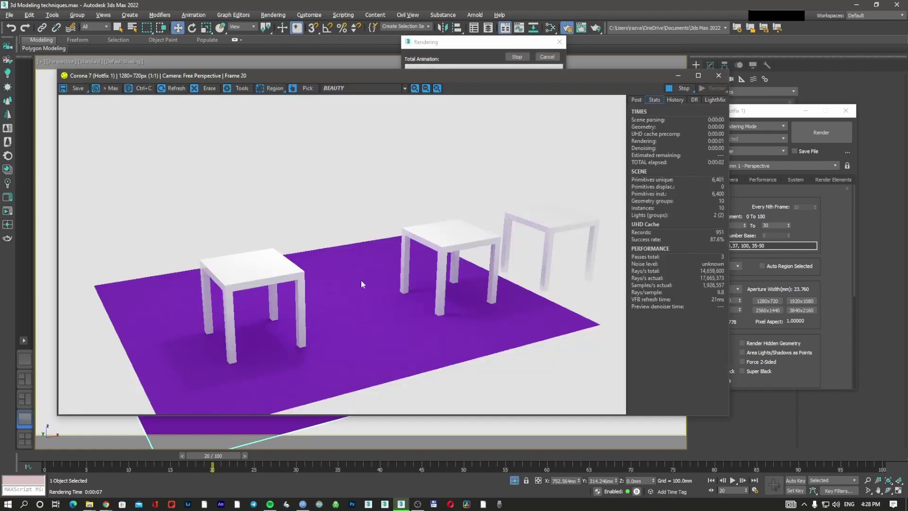
click(822, 132)
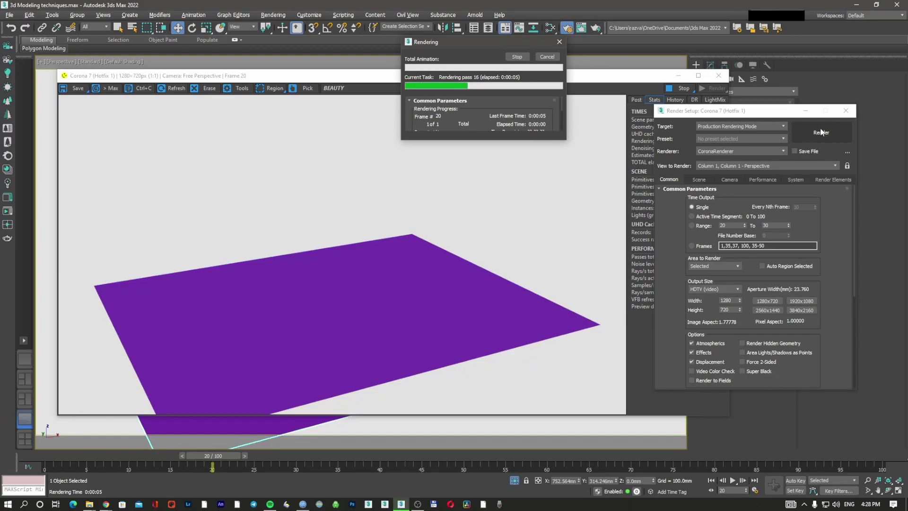
click(547, 57)
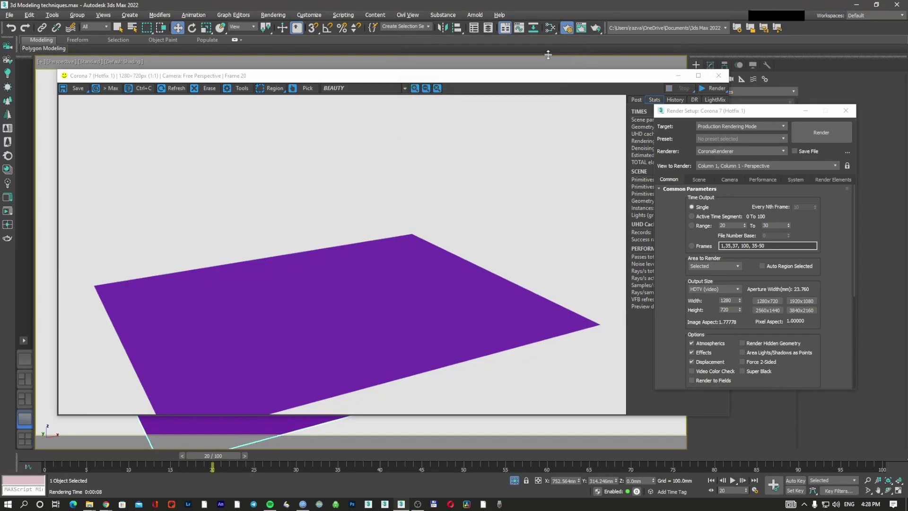
click(719, 75)
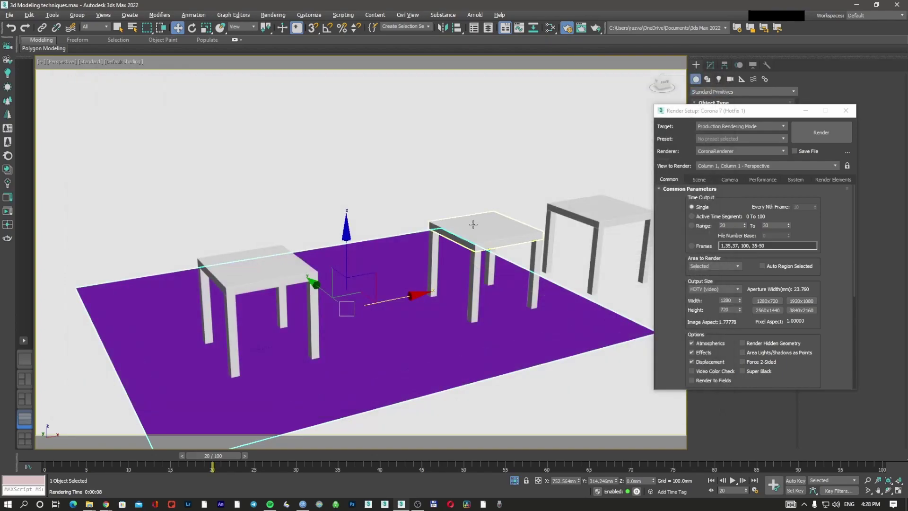
Select the nearest table's top and four legs plus the purple plane, render them, and close the frame buffer.
click(434, 199)
click(263, 260)
ctrl+click(312, 296)
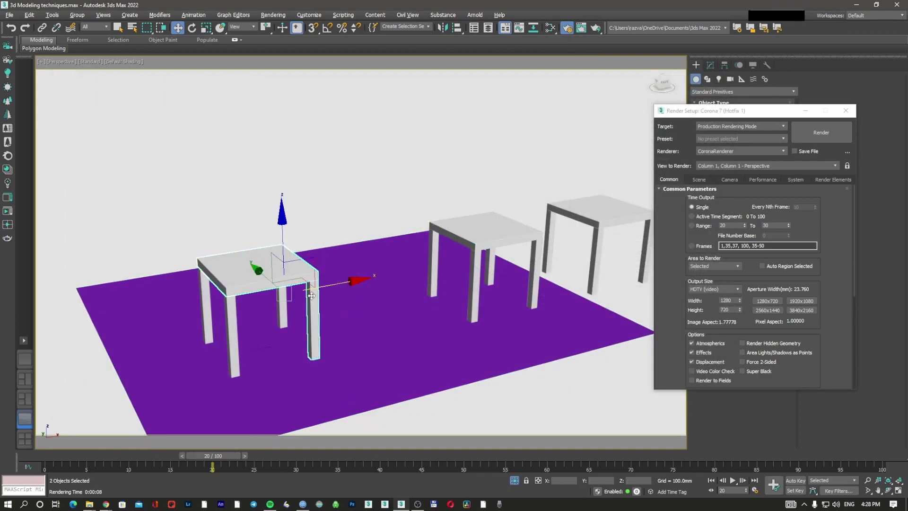
ctrl+click(283, 310)
ctrl+click(232, 326)
ctrl+click(213, 324)
ctrl+click(379, 340)
click(815, 138)
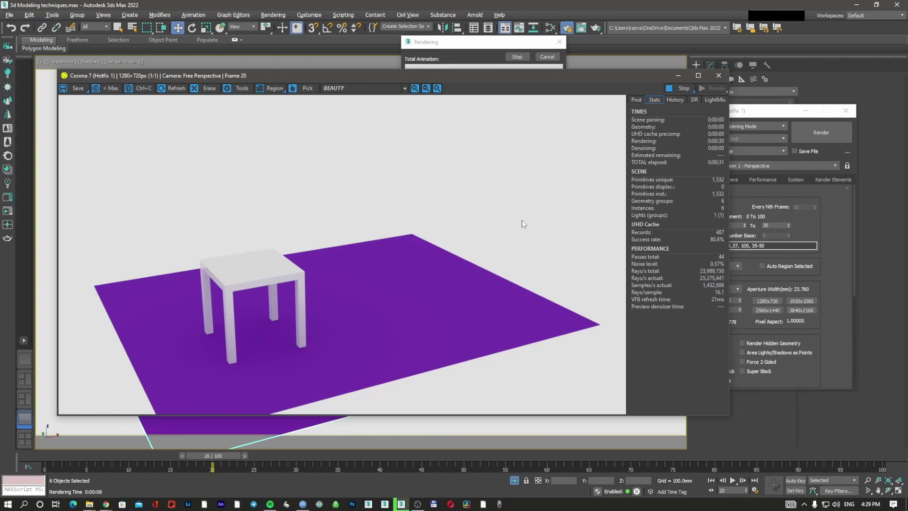
click(547, 57)
click(719, 75)
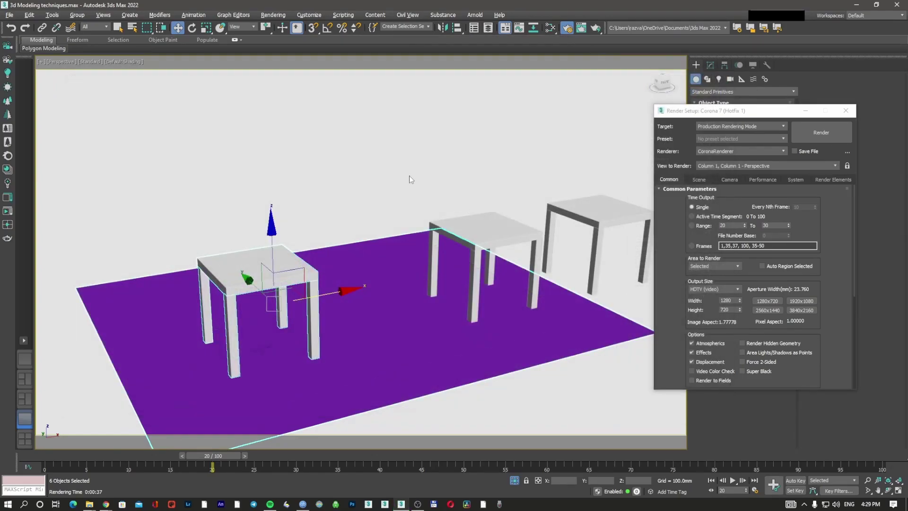
Set the Area to Render to Region, shrink the region around the nearest table, run a test render, and close it.
click(698, 266)
click(709, 285)
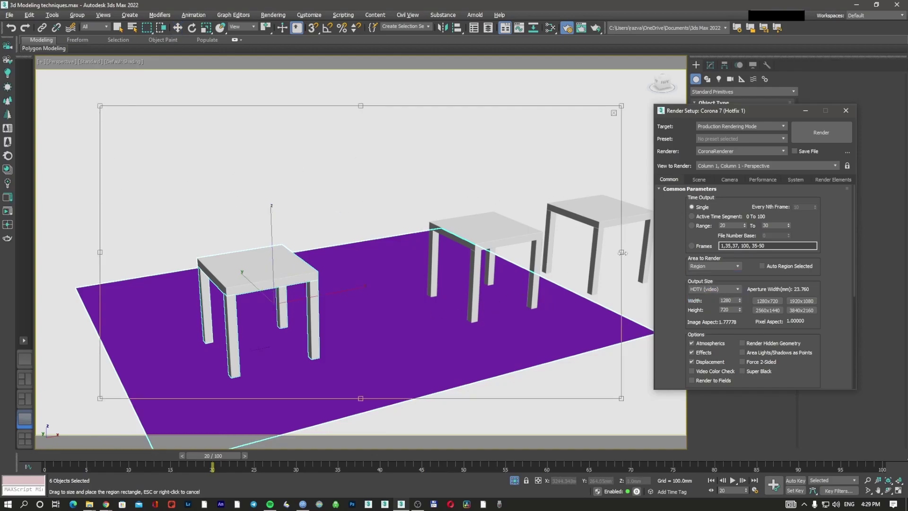
drag(622, 252, 588, 252)
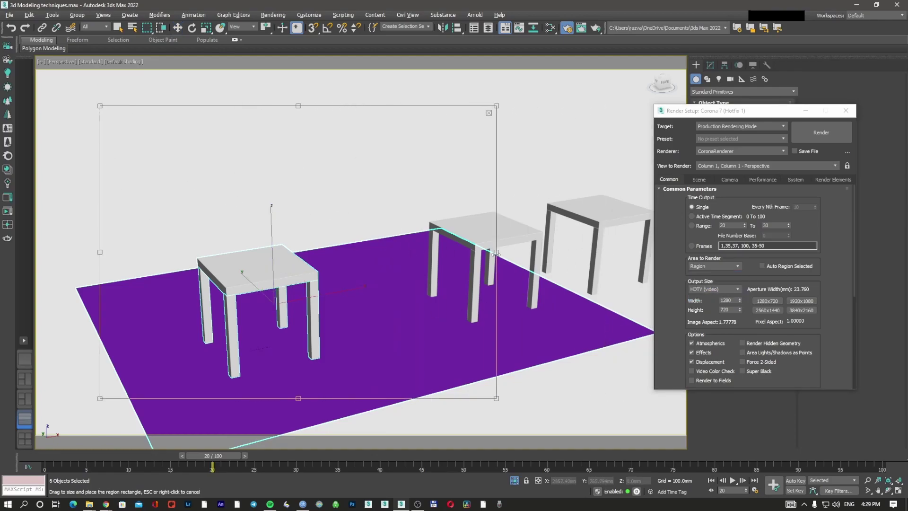
drag(589, 107, 325, 235)
drag(109, 242, 178, 266)
key(shift+q)
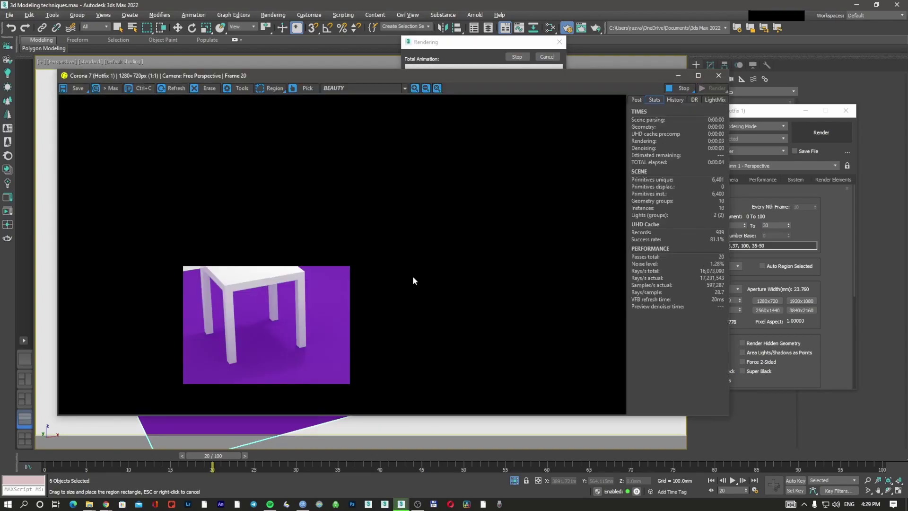
click(517, 57)
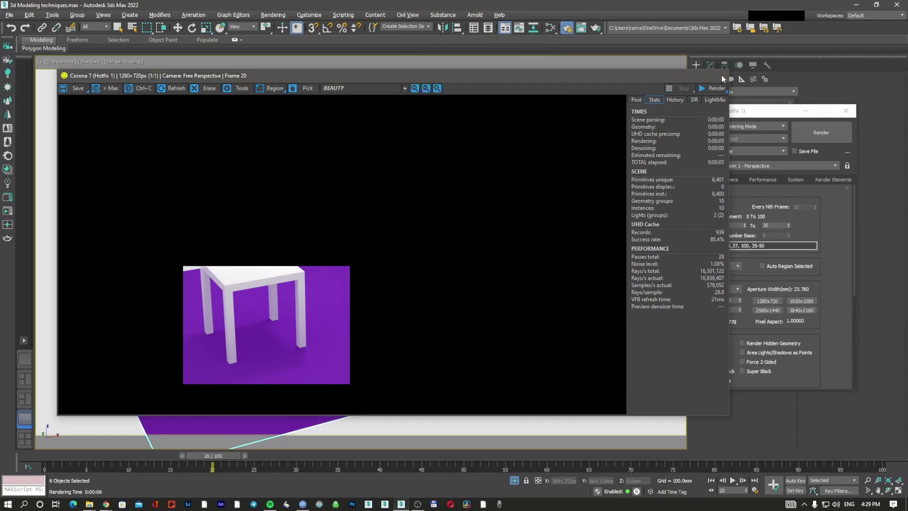
click(719, 76)
Set the Area to Render to Crop, enlarge the region to about 608 × 377 px toward the second table, and render it.
click(713, 265)
click(708, 292)
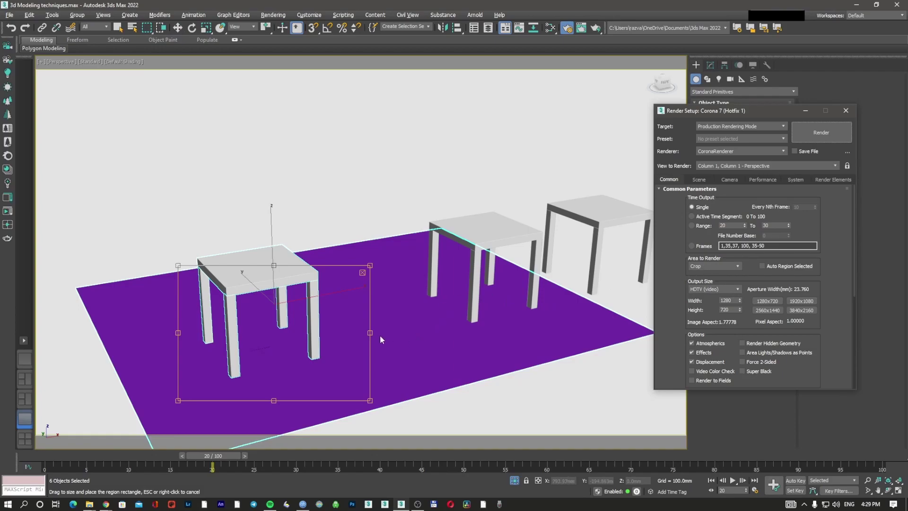
drag(370, 333, 487, 333)
drag(333, 265, 333, 209)
click(829, 138)
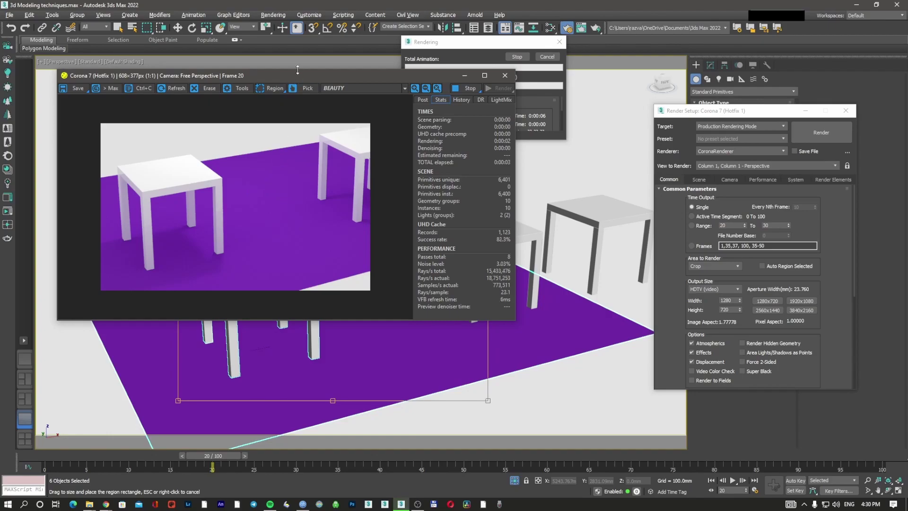
Inspect the cropped render in the frame buffer, then stop it.
drag(296, 76, 430, 129)
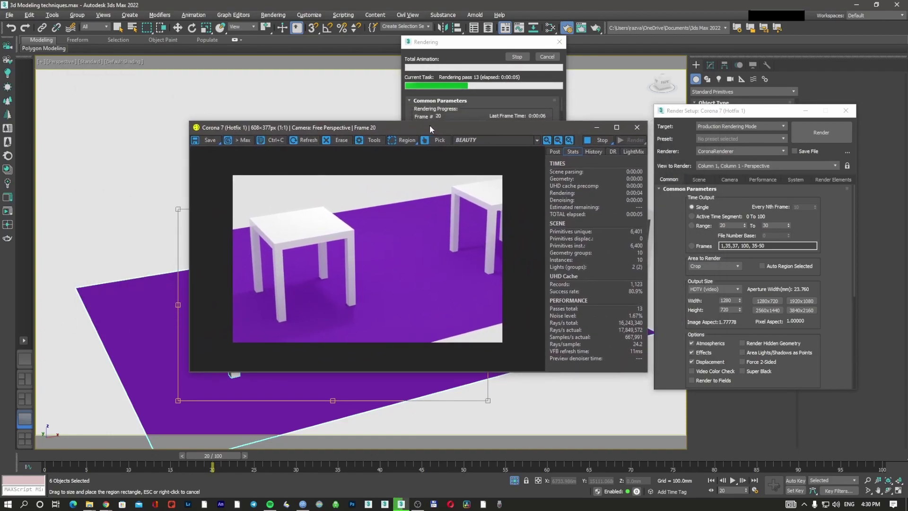
scroll(383, 230, up, 1)
scroll(383, 229, down, 2)
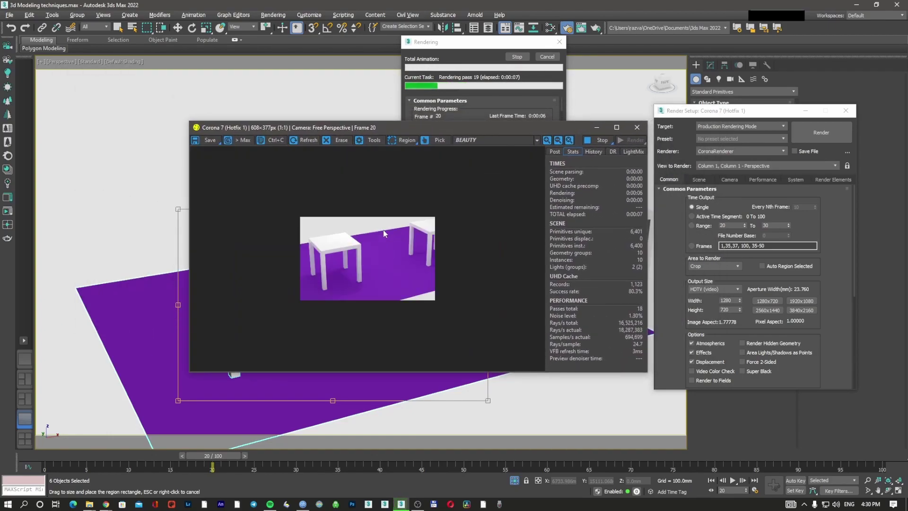
scroll(383, 230, up, 1)
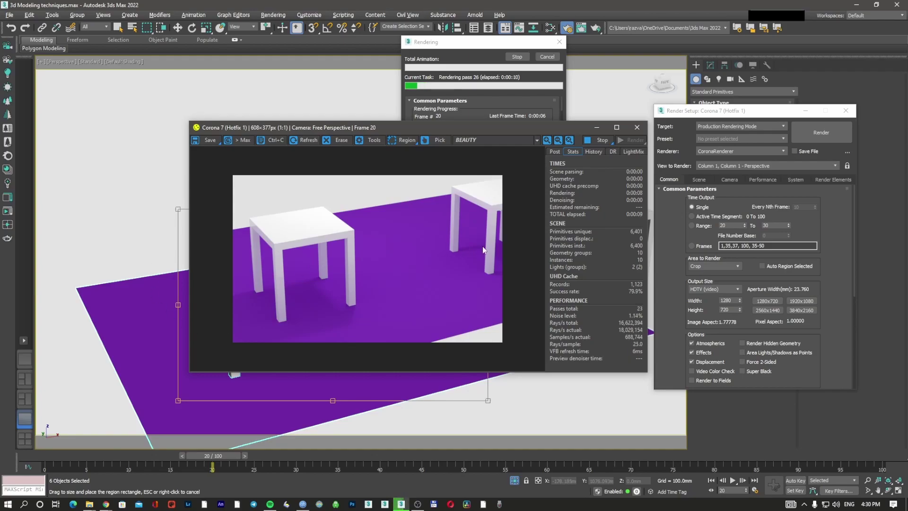
key(Escape)
Set the Area to Render to Blowup and adjust the region over the nearest and middle tables.
click(717, 267)
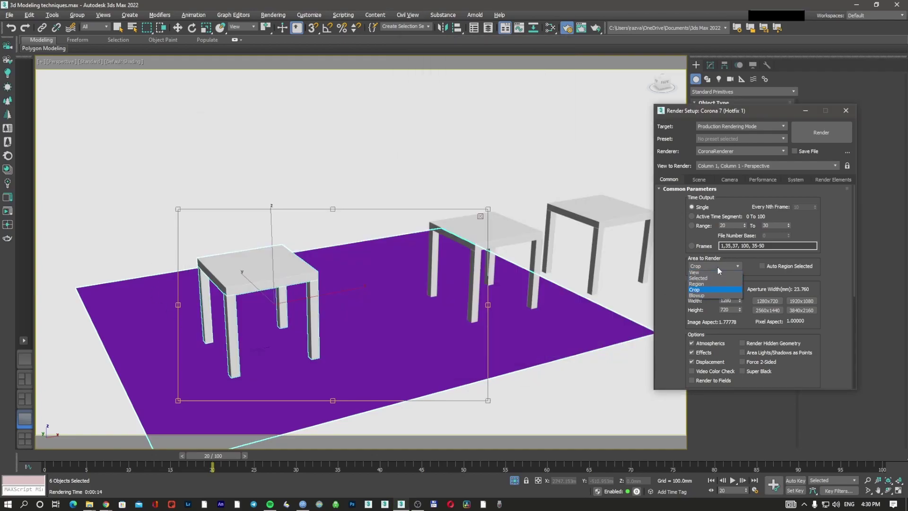
click(707, 297)
drag(406, 85, 427, 174)
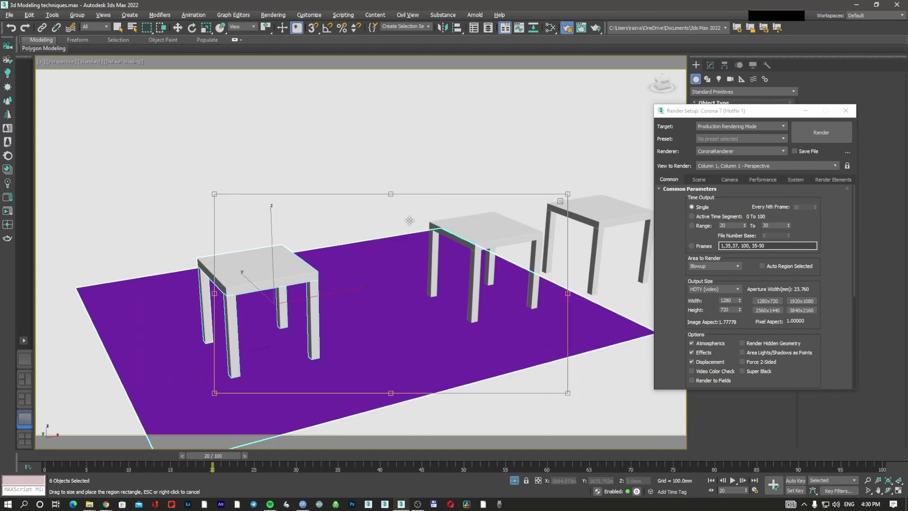
drag(214, 193, 218, 189)
Run a test render of the blowup region, stop it, and close the frame buffer.
click(729, 301)
click(731, 310)
key(shift+Tab)
key(shift+Tab)
key(shift+Tab)
key(shift+Tab)
key(shift+Tab)
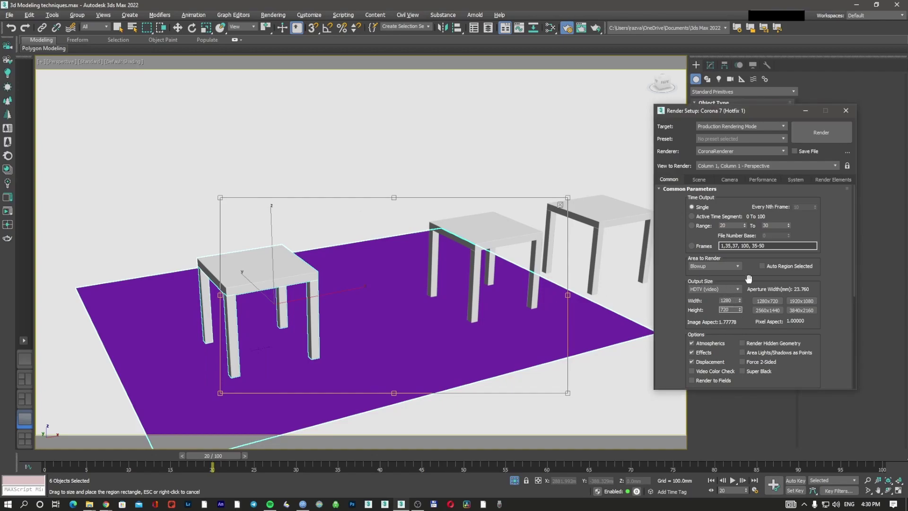
key(Return)
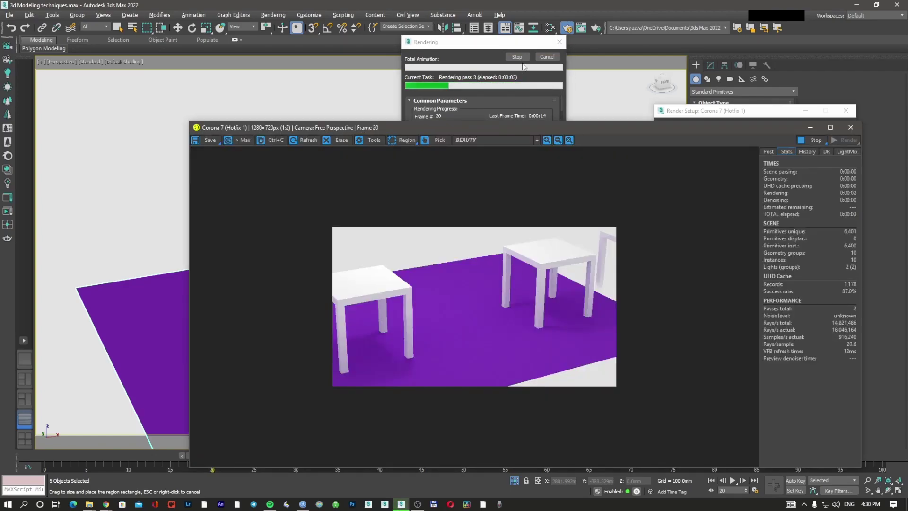
click(517, 57)
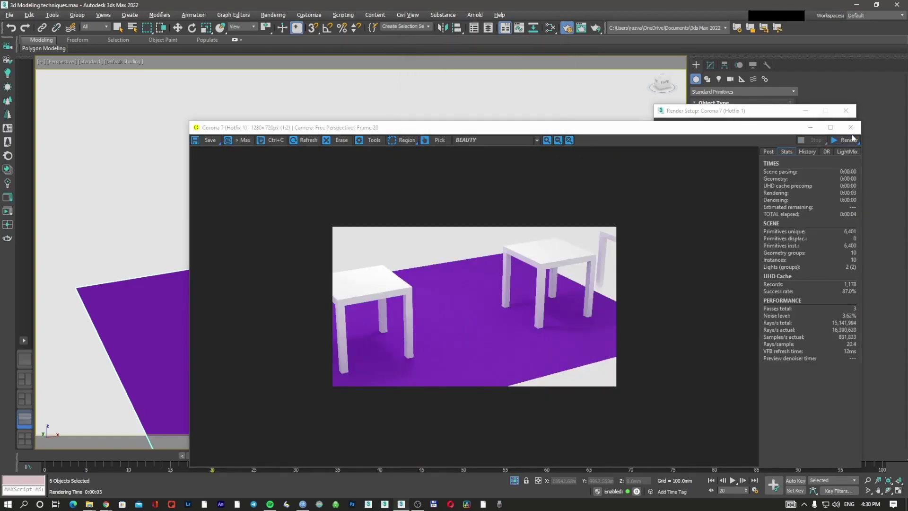
click(851, 128)
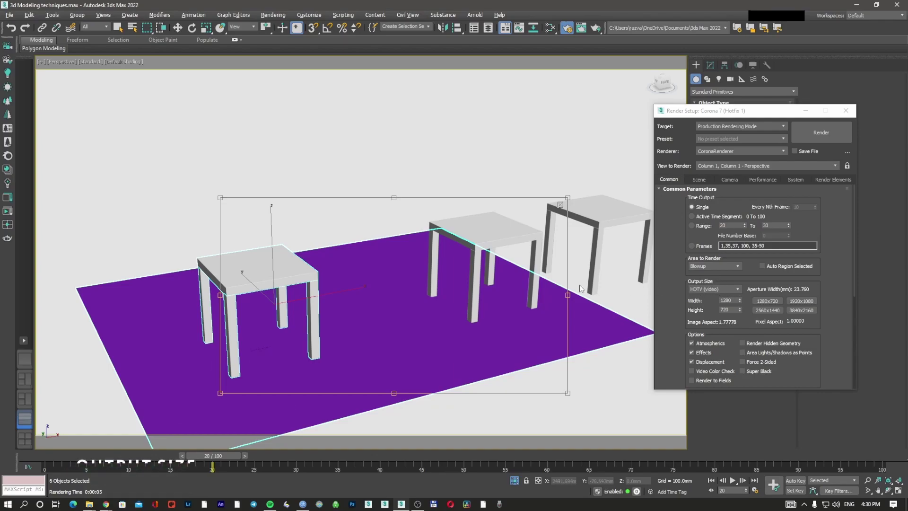
Reset the Area to Render to View and choose the 35mm 1.37:1 Academy (cine) output size preset.
click(715, 266)
click(705, 274)
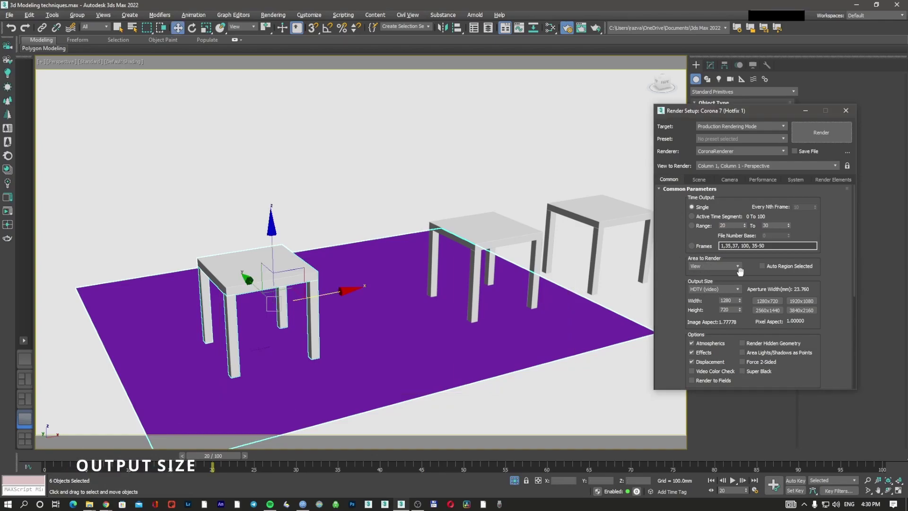
click(716, 290)
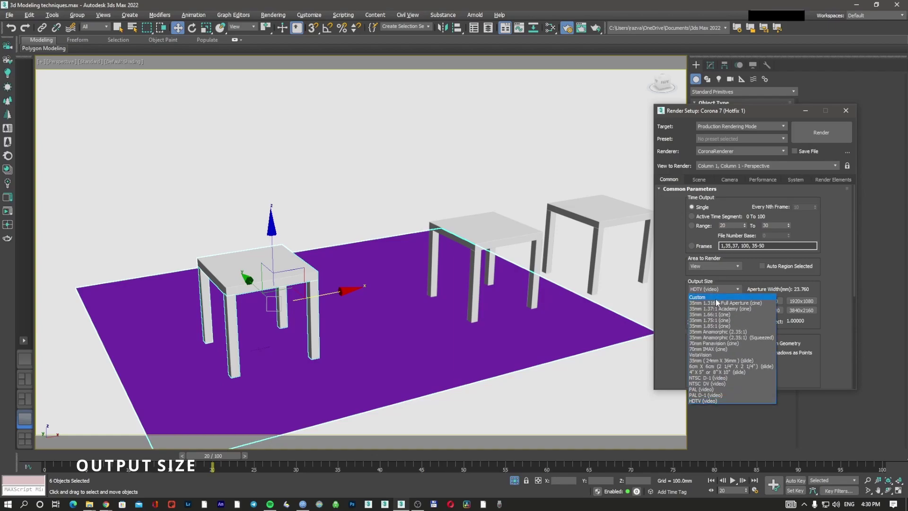
click(724, 308)
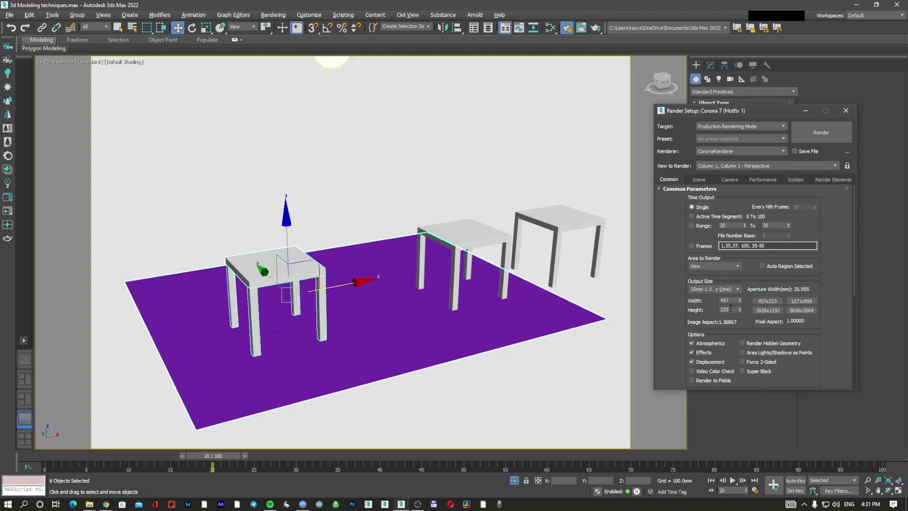
Switch the output size back to HDTV (video) and try the 1280x720 and 3840x2160 resolution presets.
click(719, 290)
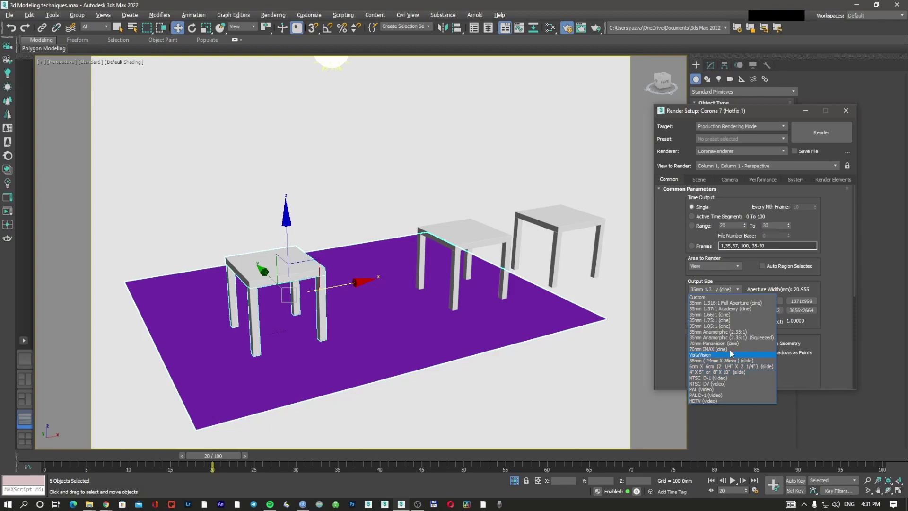
click(824, 329)
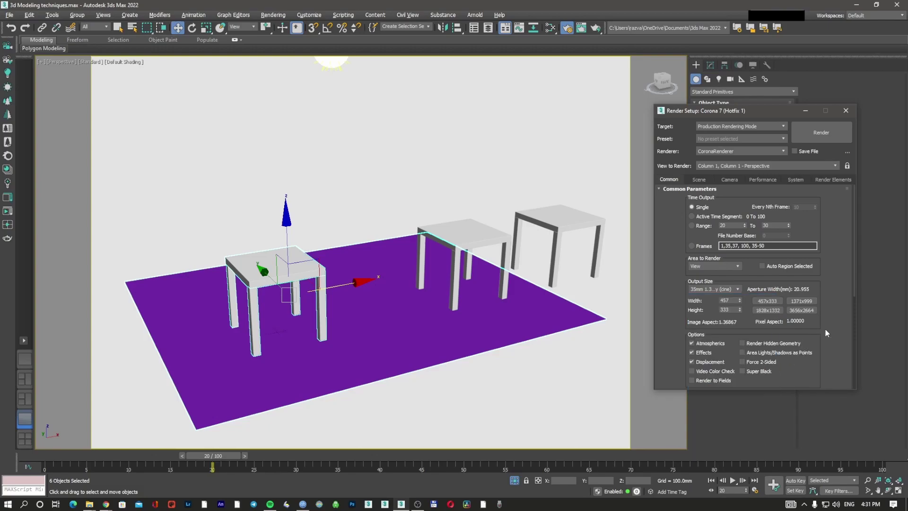
click(723, 291)
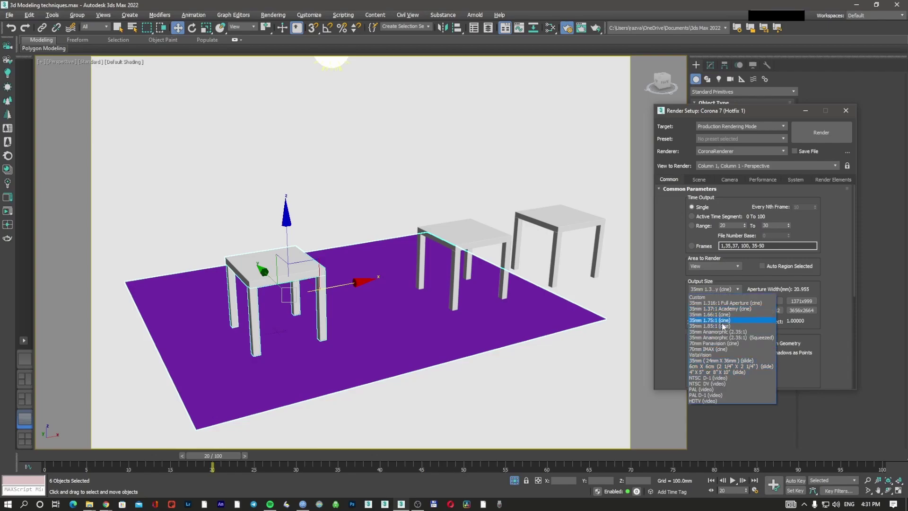
click(720, 400)
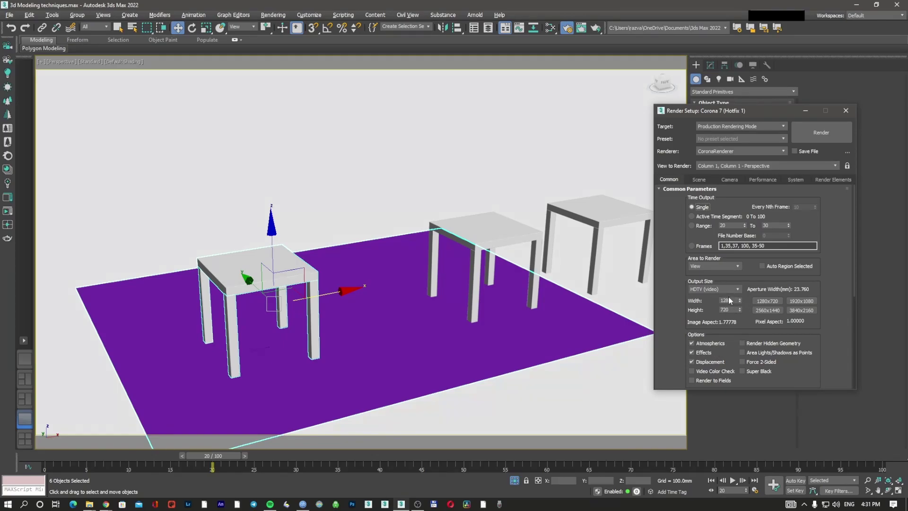
click(801, 310)
click(775, 303)
click(801, 310)
double_click(733, 301)
Change the output size to Custom and set both width and height to 1600.
click(715, 289)
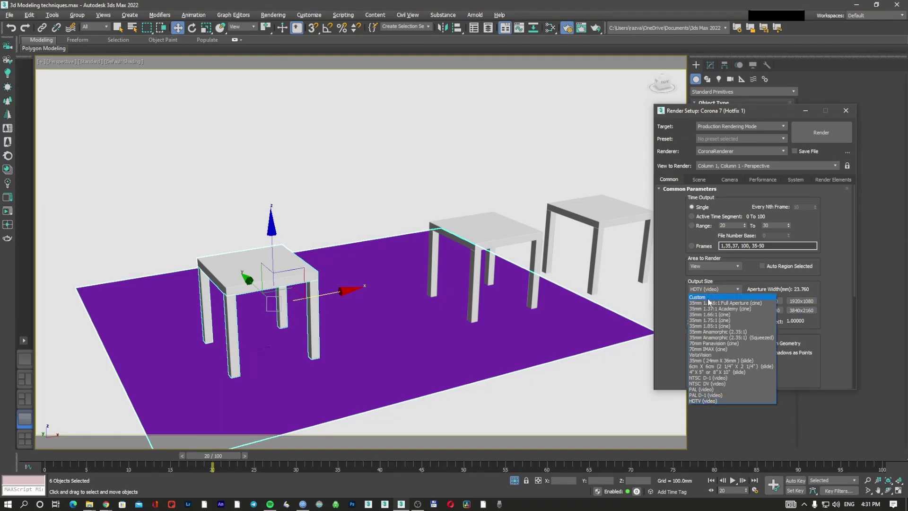
click(711, 297)
double_click(725, 301)
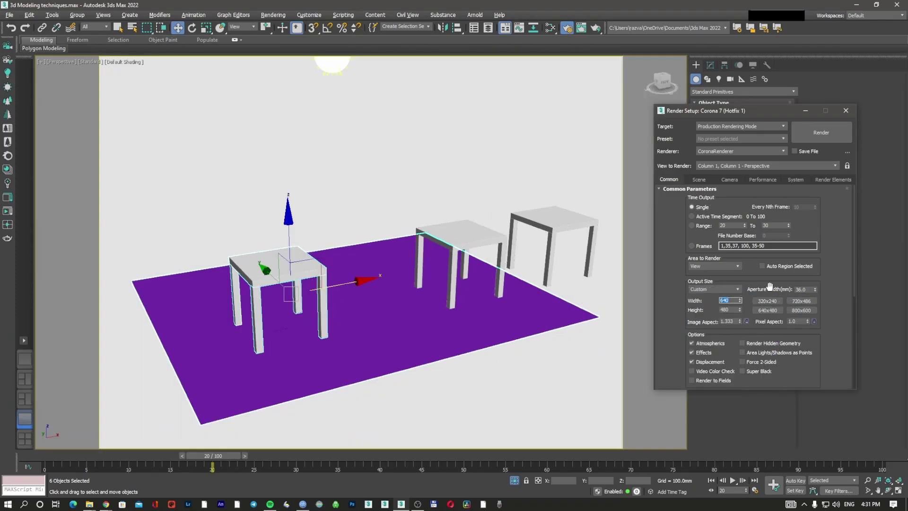
text(1600)
double_click(731, 309)
text(16)
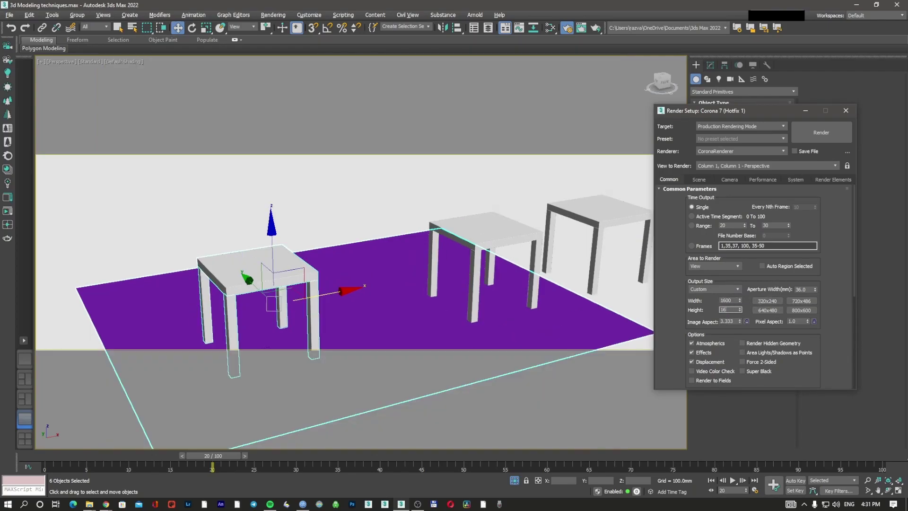
text(00)
key(Return)
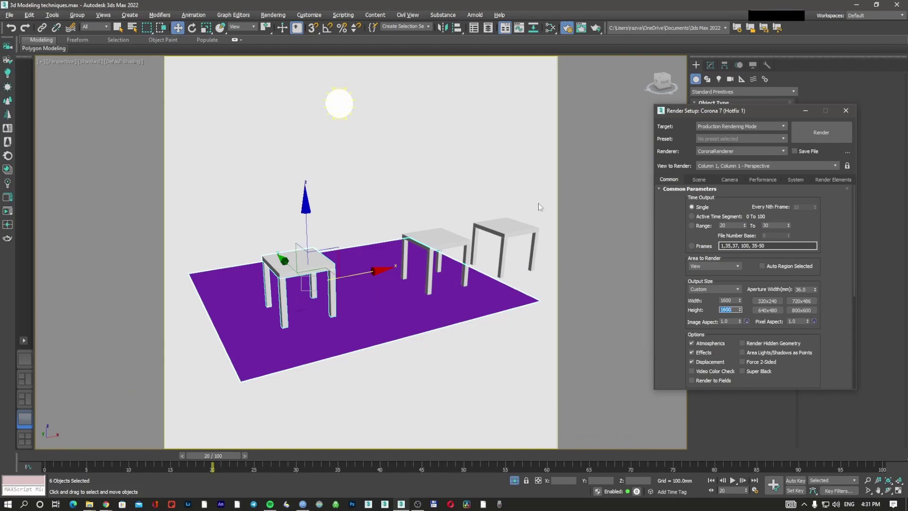
Run a test render of the square 1600 x 1600 output, stop it, and close the frame buffer.
click(838, 130)
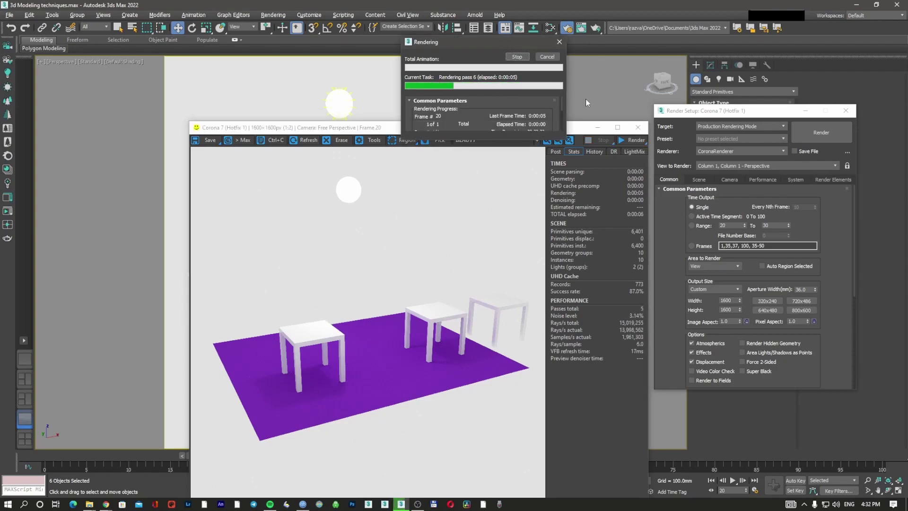
click(518, 58)
click(638, 128)
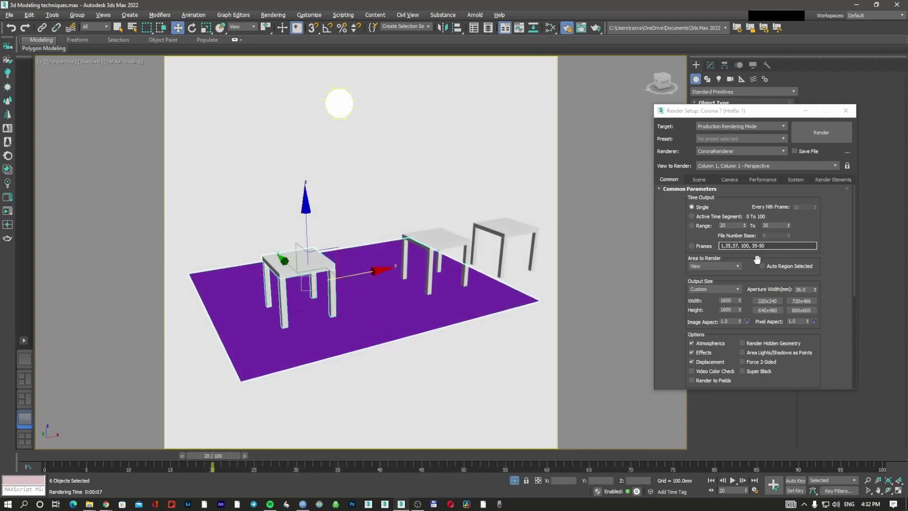
Set the output size's image aspect to 1.5 and deselect all objects in the viewport.
click(731, 321)
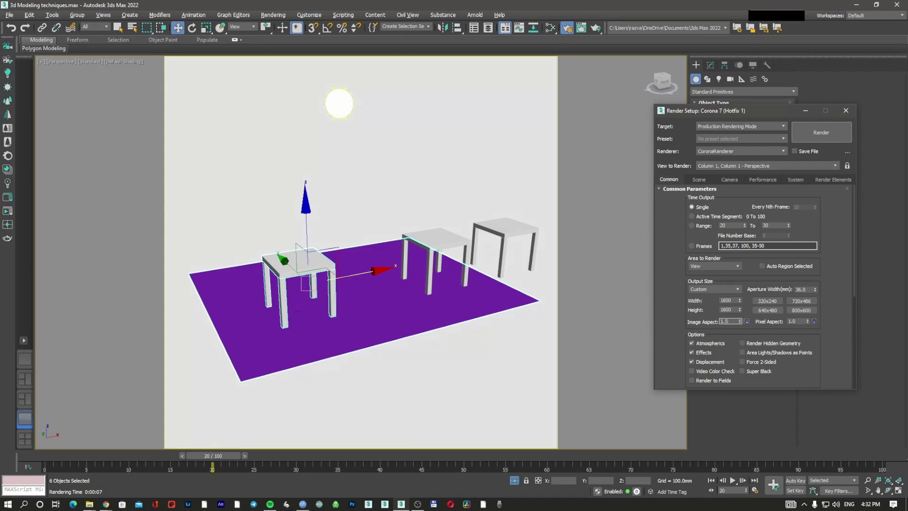
key(Return)
click(107, 209)
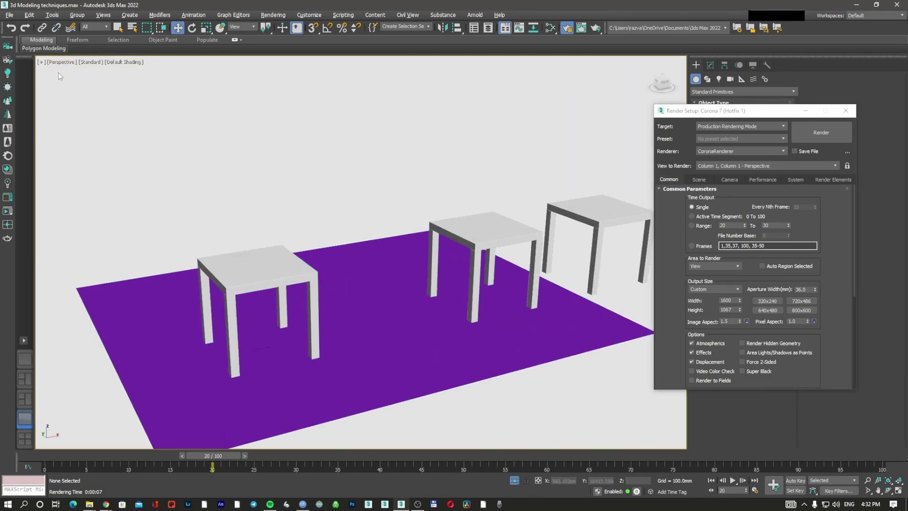
Show the safe frames in the Perspective viewport.
click(61, 62)
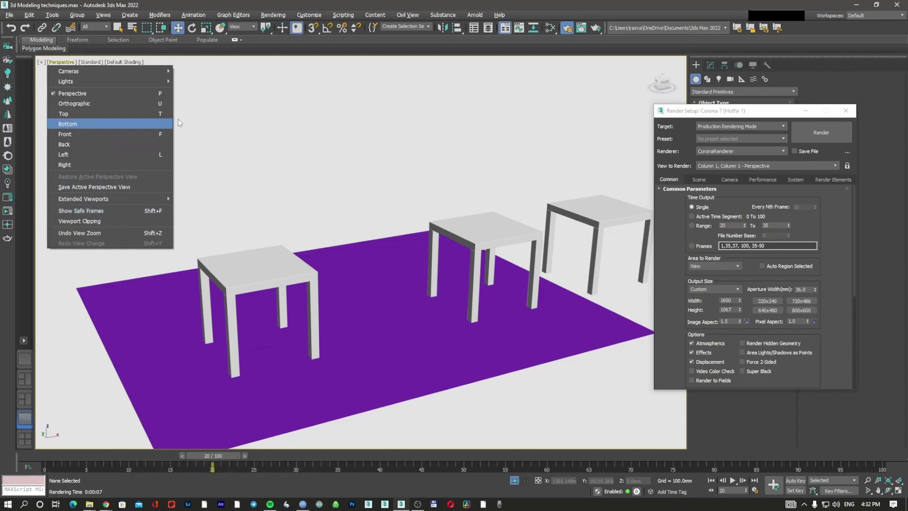
click(31, 77)
click(61, 62)
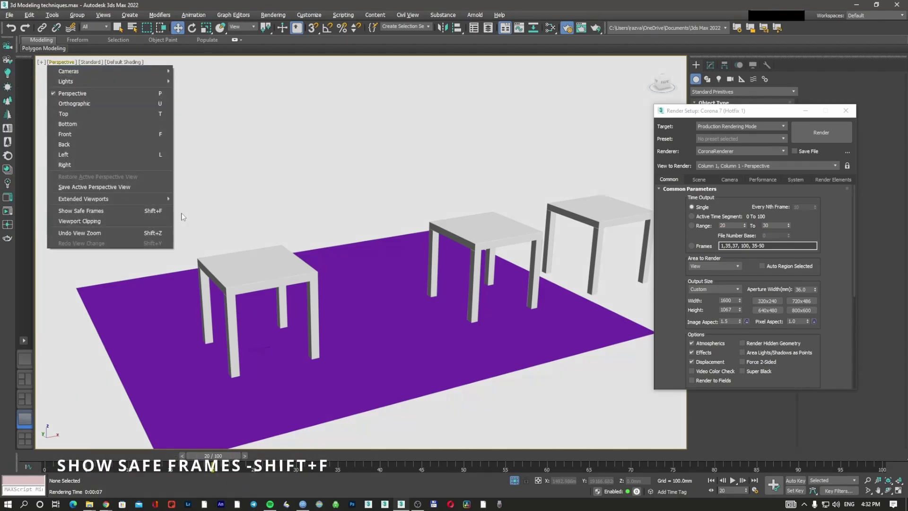
click(131, 213)
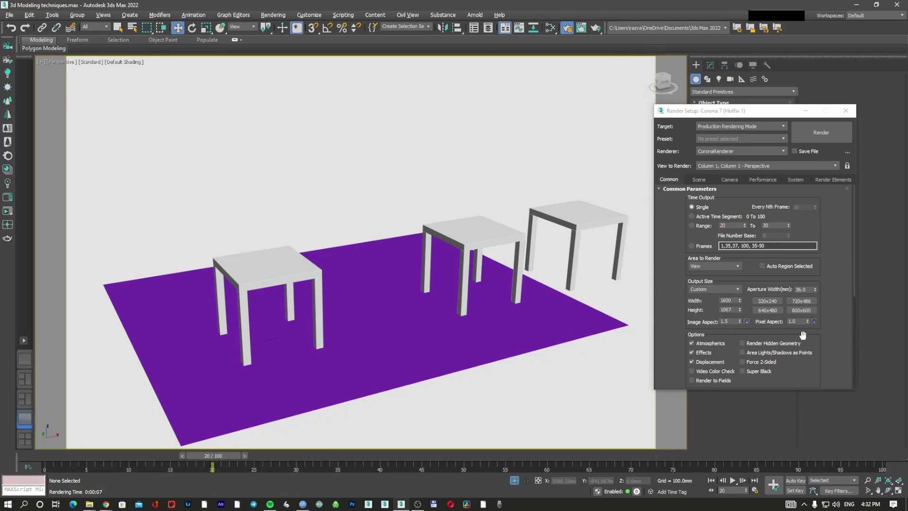
Review the Atmospherics, Effects and Displacement options and the Advanced Lighting settings in the common parameters.
scroll(803, 335, down, 3)
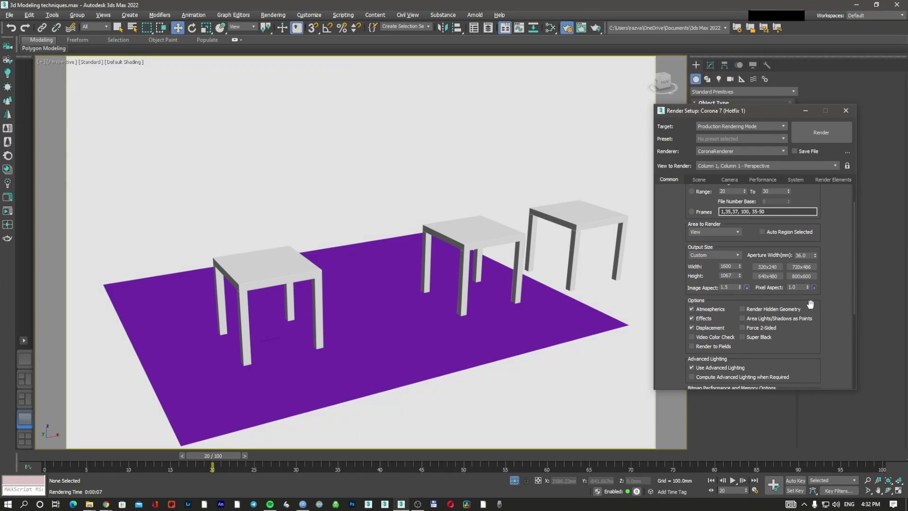
drag(729, 112, 647, 82)
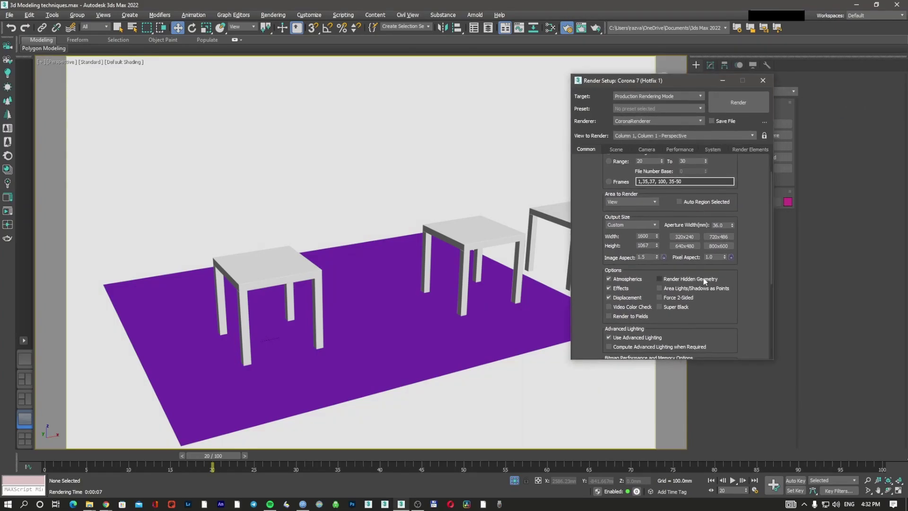
click(622, 278)
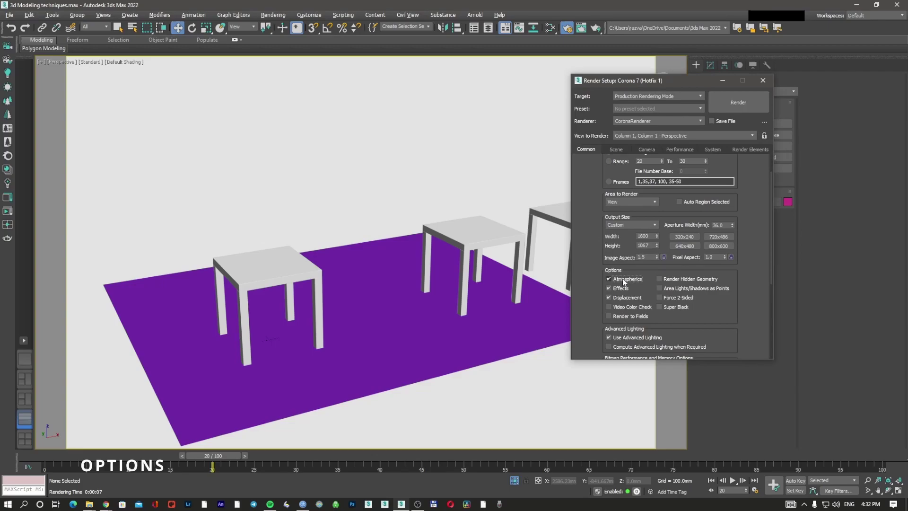
click(621, 288)
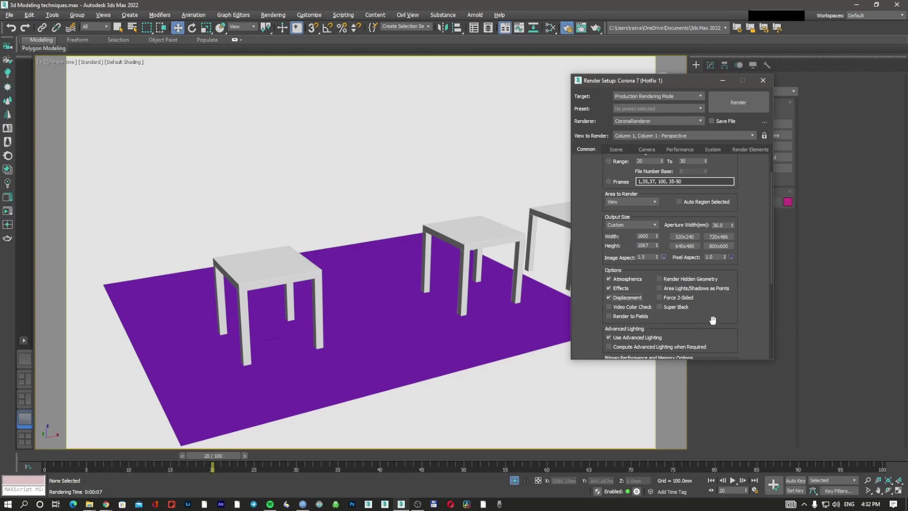
scroll(712, 318, down, 2)
scroll(684, 257, down, 2)
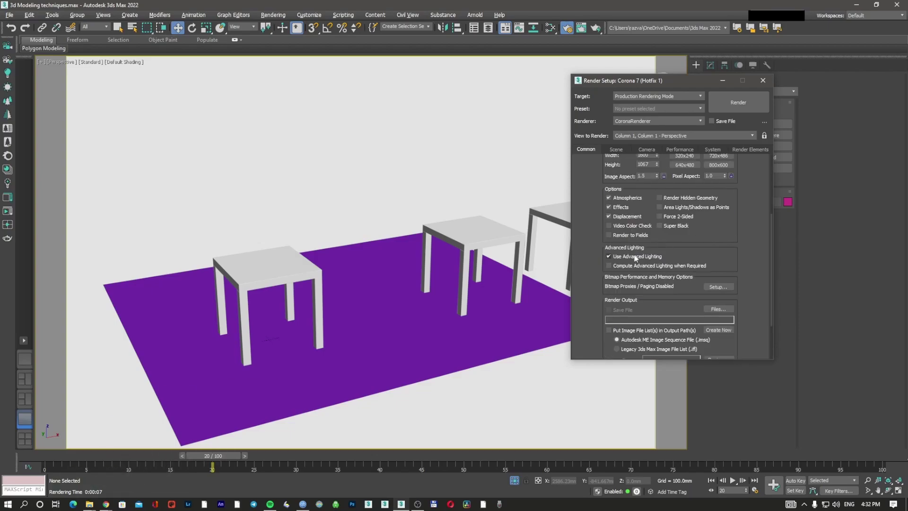
scroll(721, 210, down, 2)
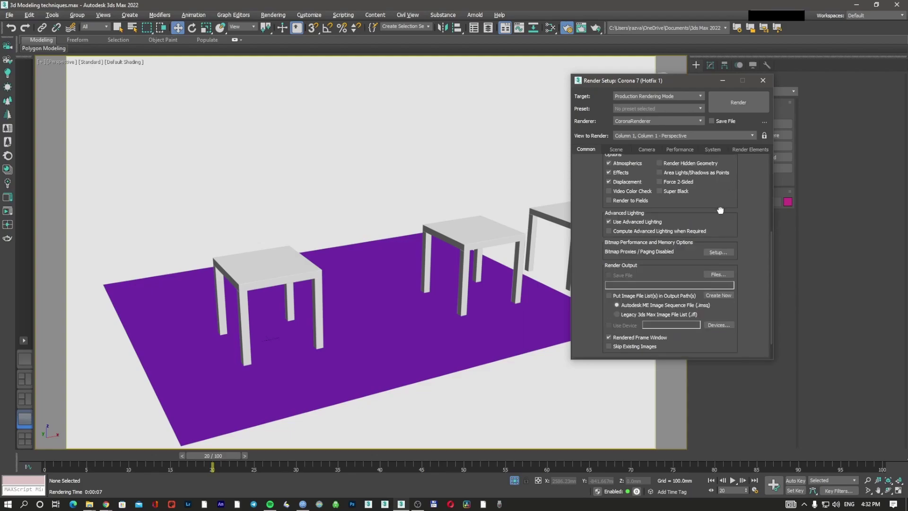
Open the bitmap performance and memory setup, close it without changes, and look over the remaining common settings.
click(718, 252)
key(Escape)
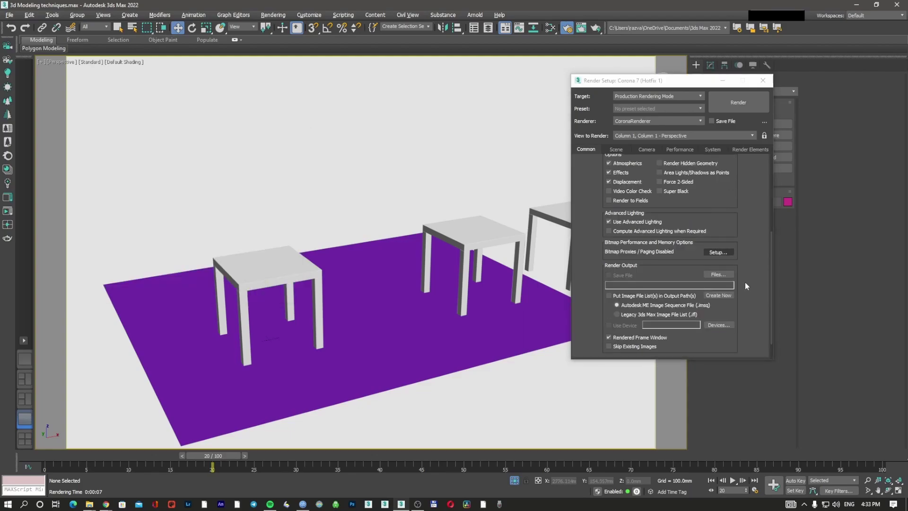
scroll(736, 271, down, 2)
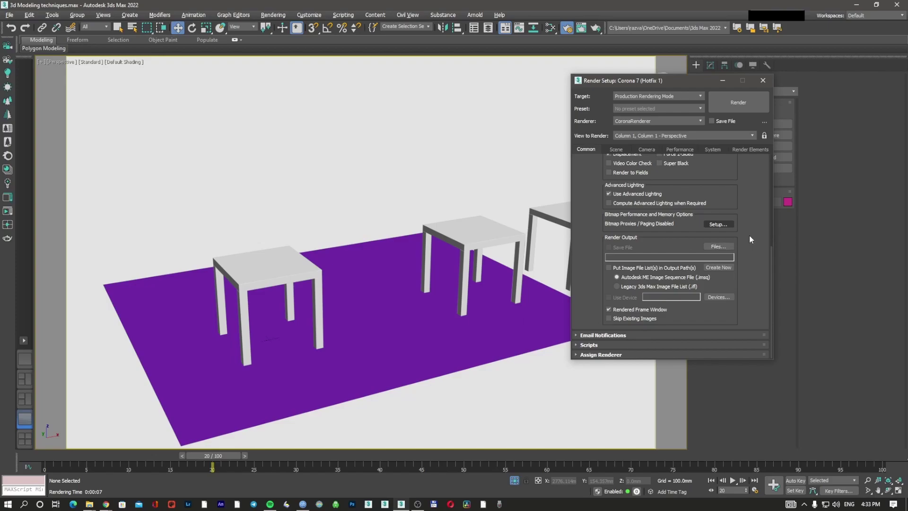
scroll(736, 241, up, 2)
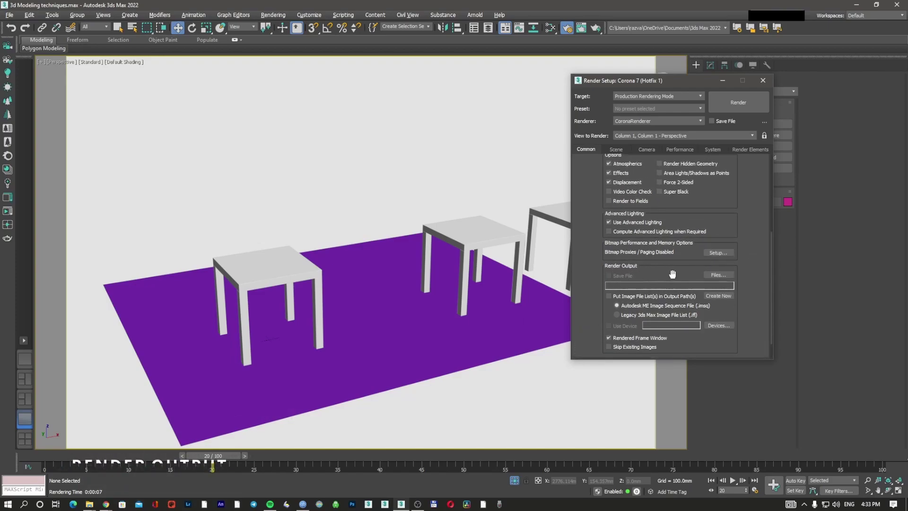
Set the render output file to Test render in the renderoutput folder, using the JPEG file format.
click(719, 275)
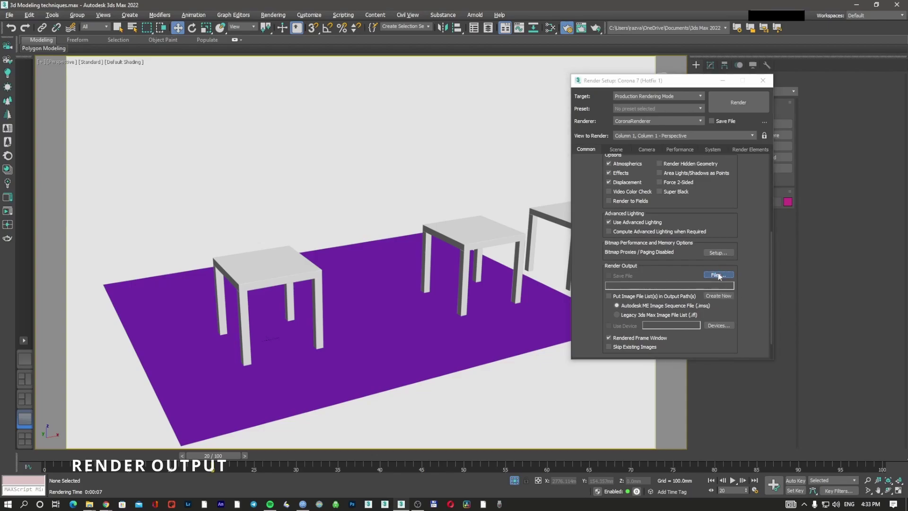
drag(716, 85, 425, 64)
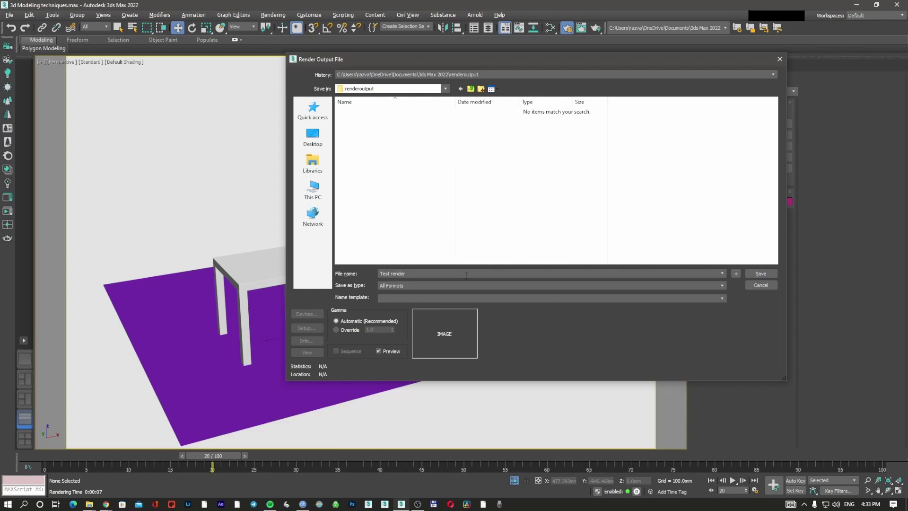
click(398, 287)
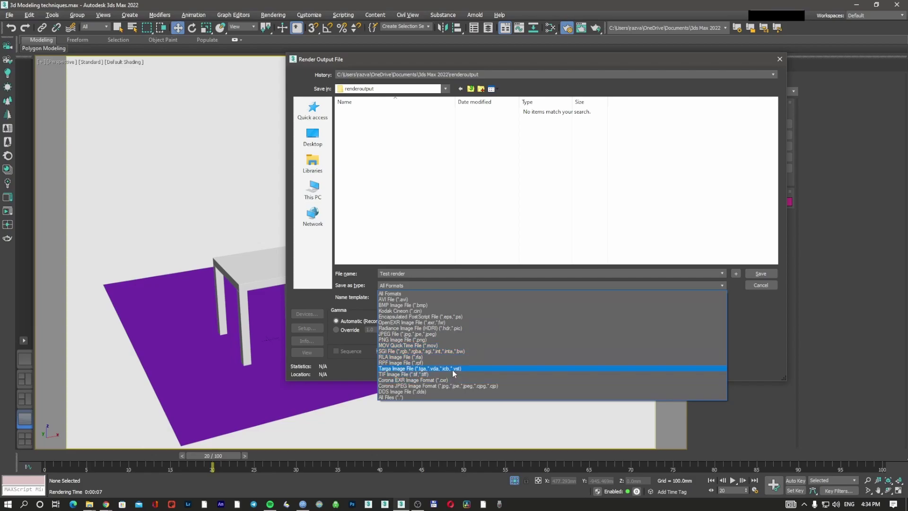
click(758, 306)
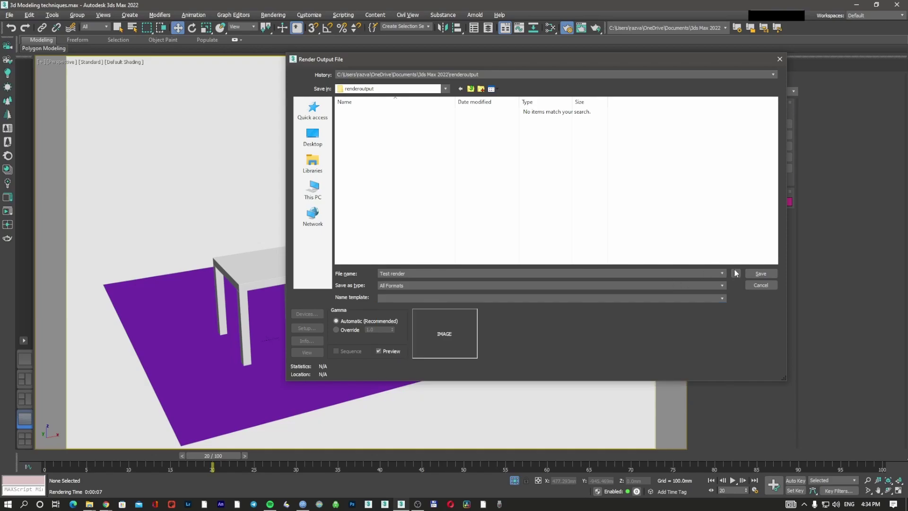
click(758, 275)
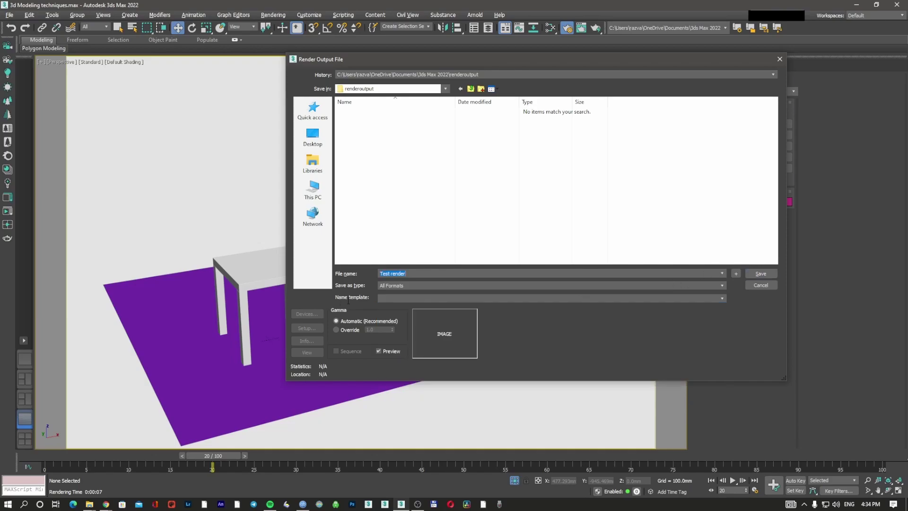
click(489, 286)
key(j)
key(Return)
click(760, 273)
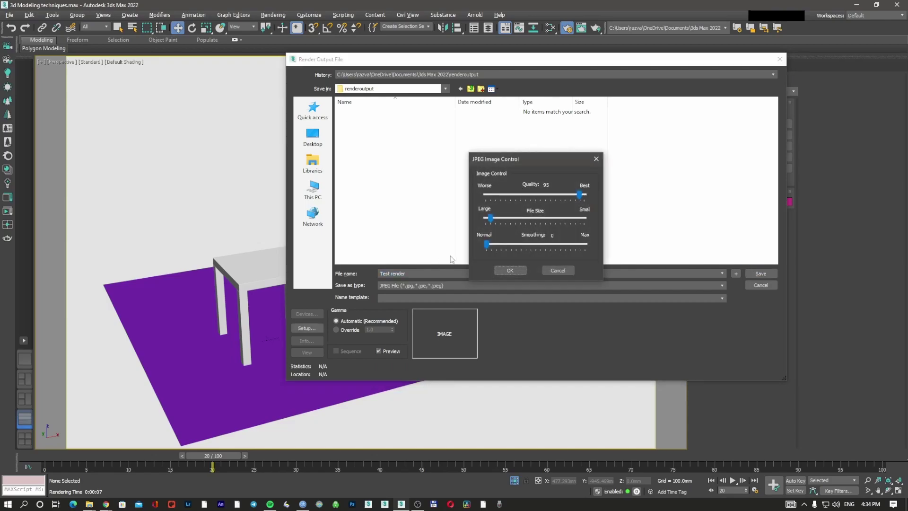
Set the JPEG quality to 100 and smoothing to 100, and accept the image settings.
drag(579, 194, 587, 194)
drag(488, 244, 603, 244)
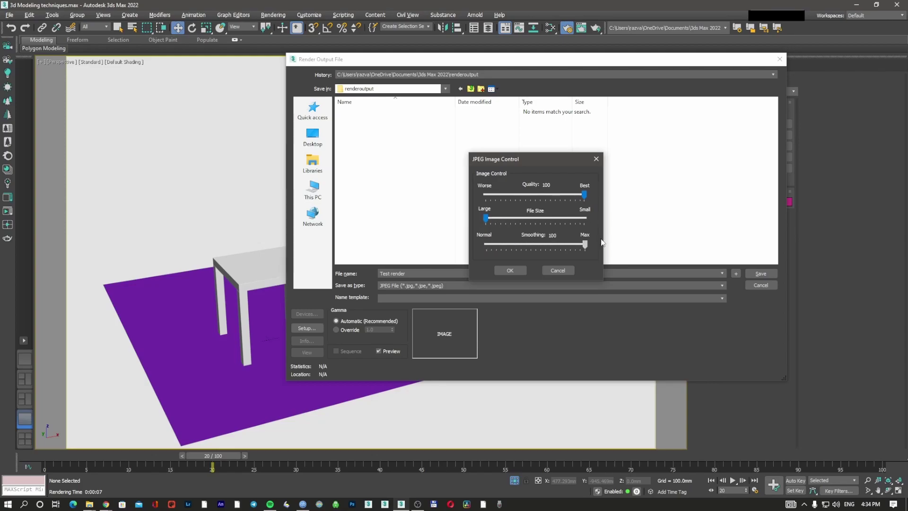
click(511, 272)
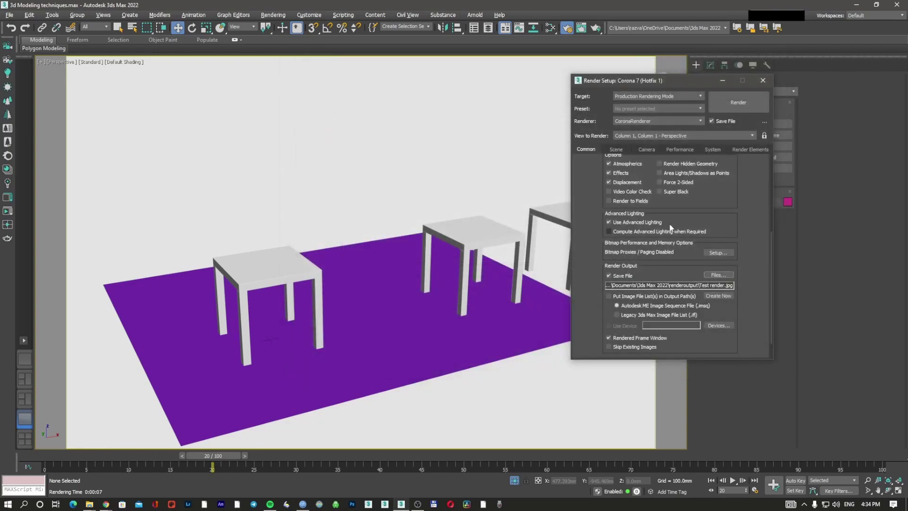
Render the frame with file saving on, stop it early, and check the saved Test render.jpg in the output folder.
click(736, 103)
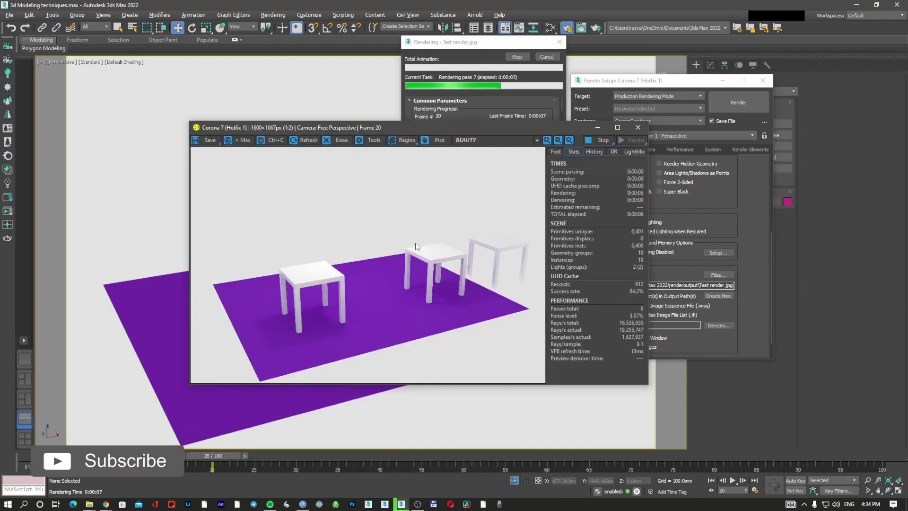
drag(405, 127, 481, 129)
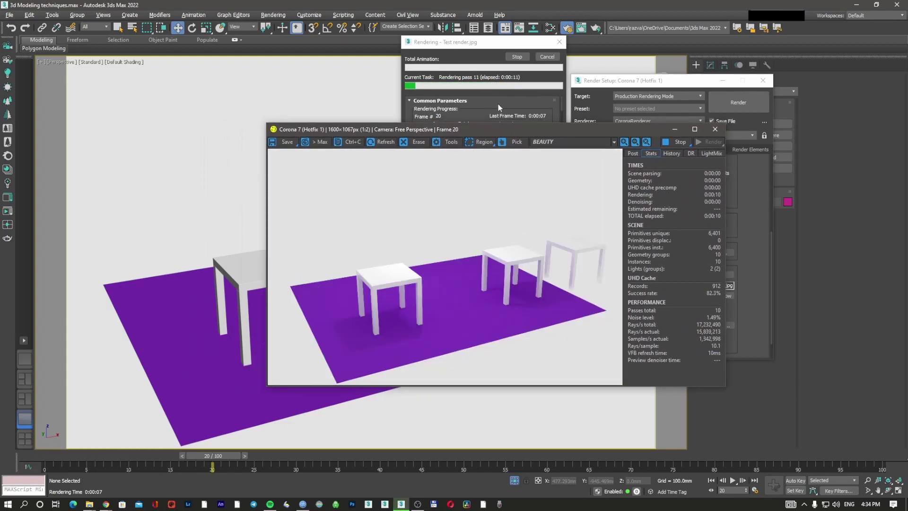
click(518, 57)
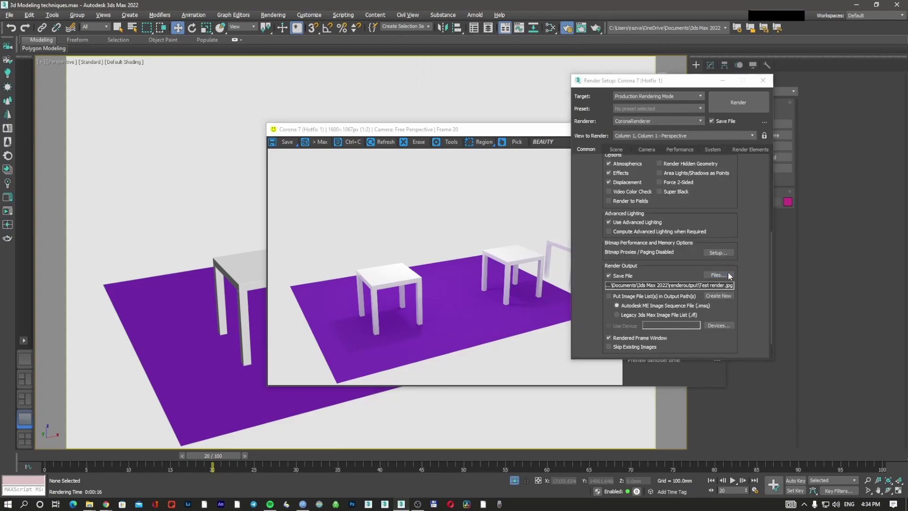
click(729, 275)
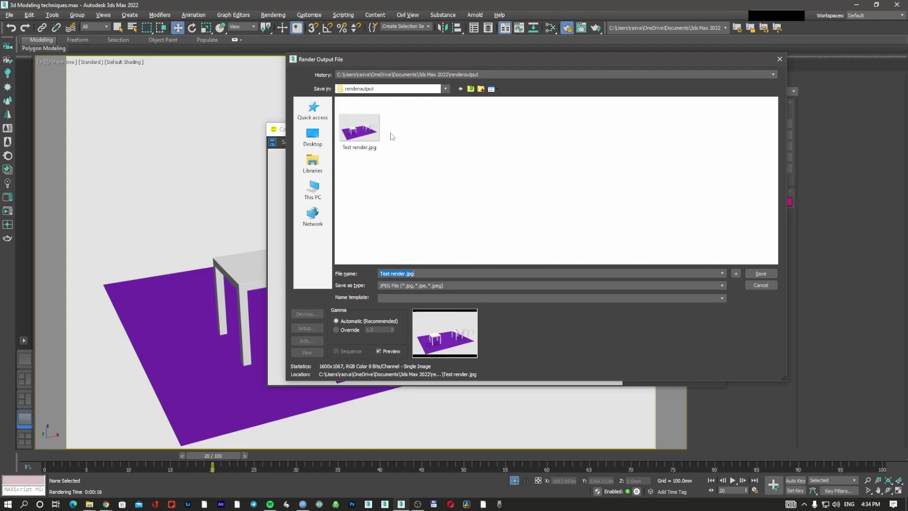
click(760, 285)
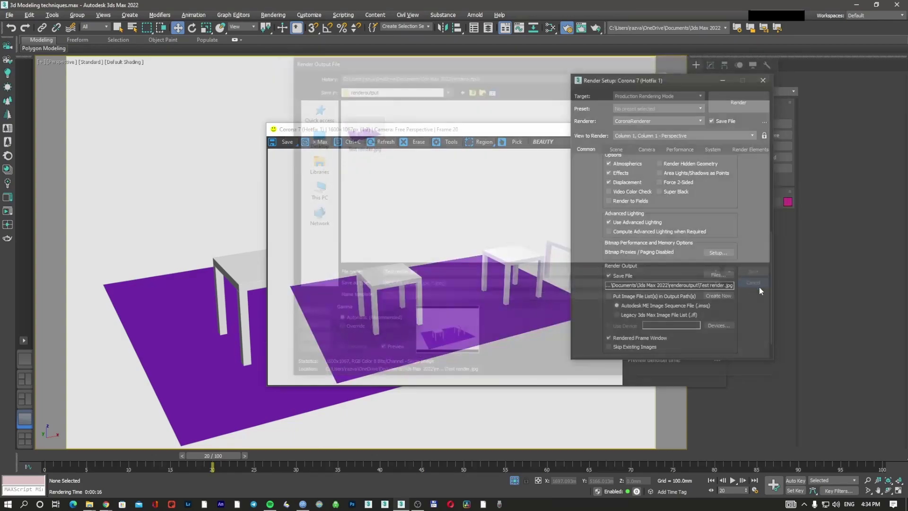
Render the frame again, overwriting Test render.jpg, stop it early, and close the frame buffer.
click(713, 100)
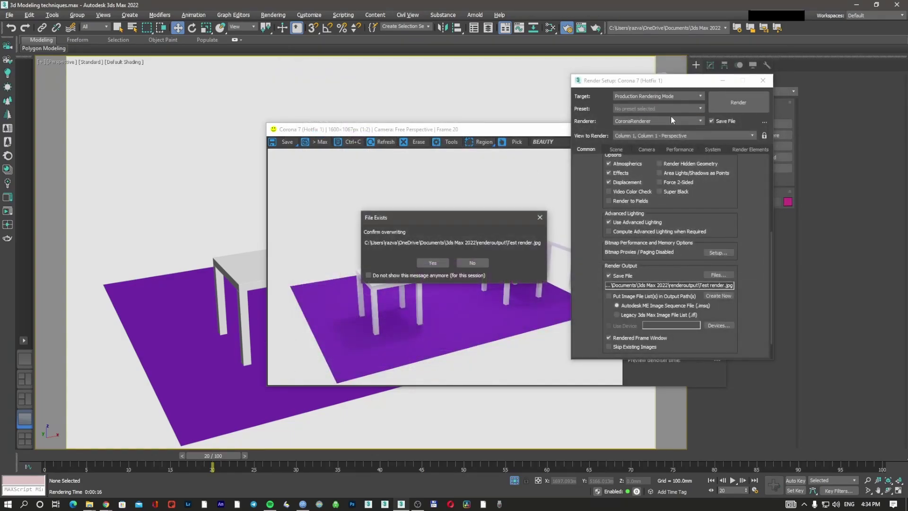
click(445, 263)
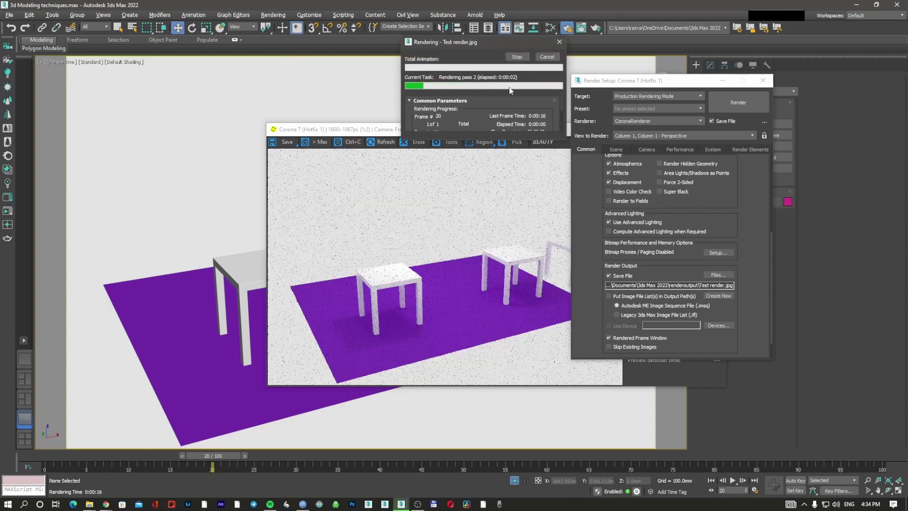
click(517, 57)
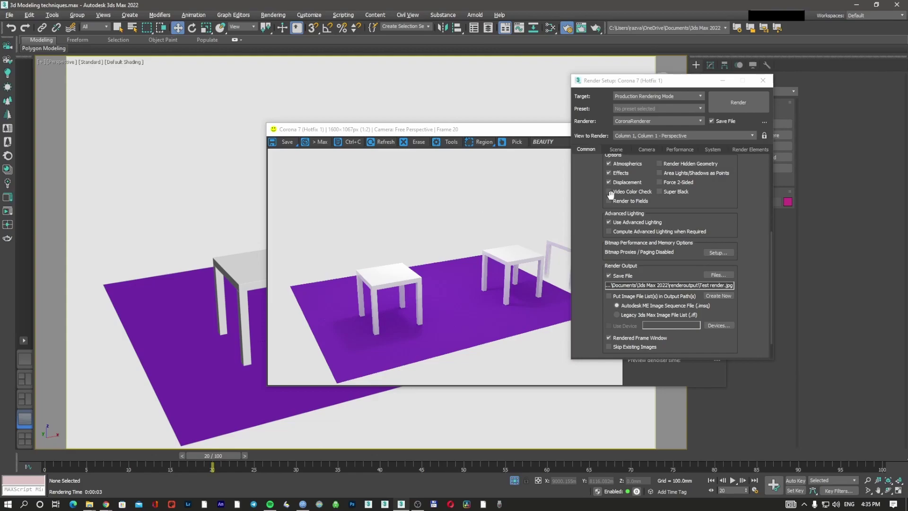
drag(513, 130, 468, 123)
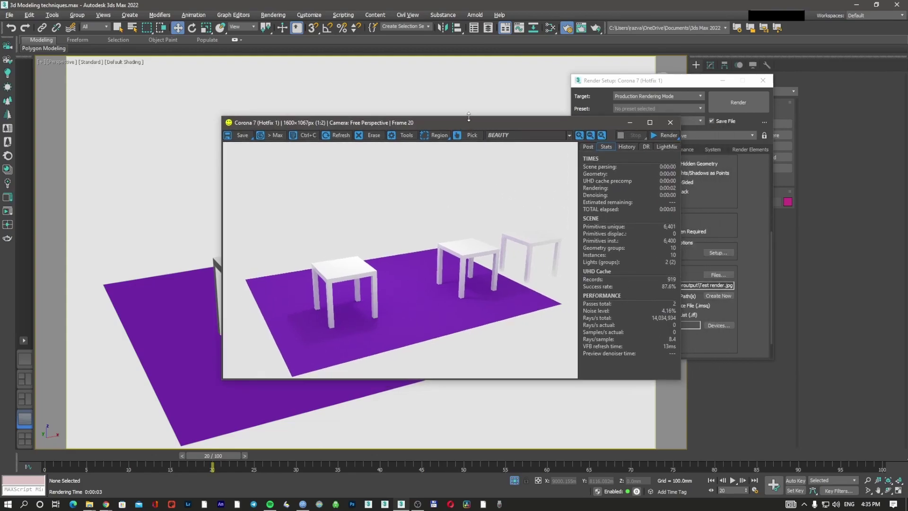
click(670, 124)
Expand the Email Notifications settings and examine their categories and email options.
drag(720, 218, 721, 203)
scroll(721, 204, down, 1)
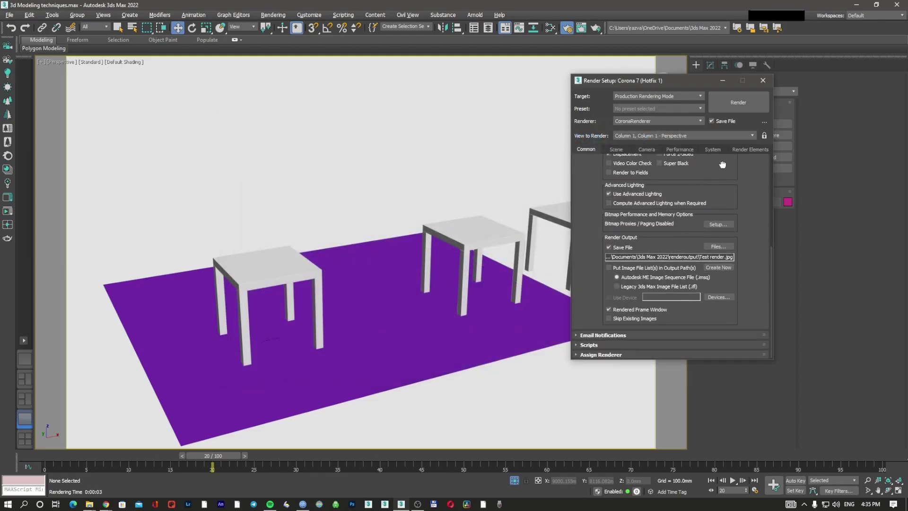
click(627, 334)
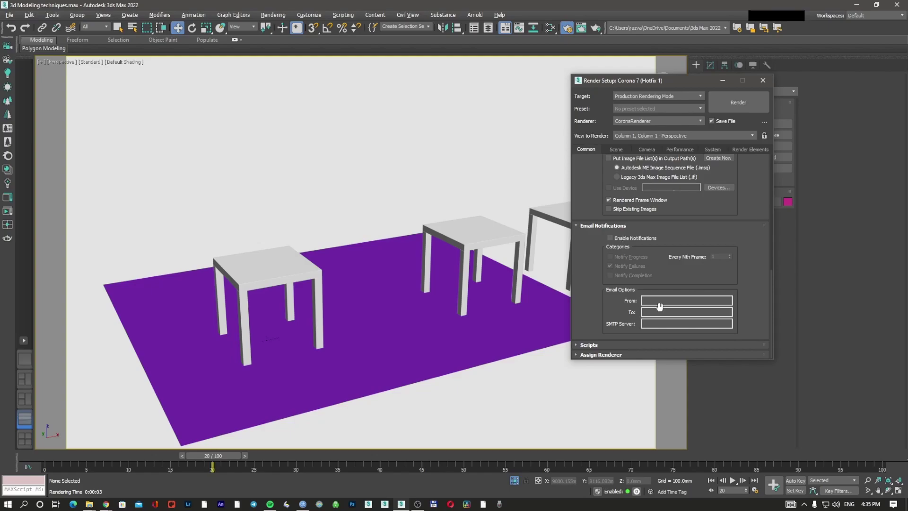
Expand the Scripts and Assign Renderer settings and examine their script files and renderer assignments.
click(623, 346)
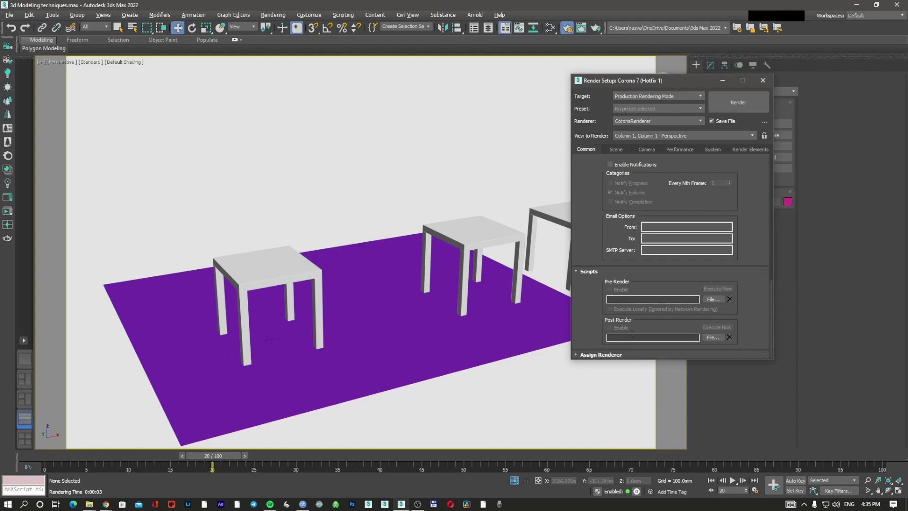
click(629, 355)
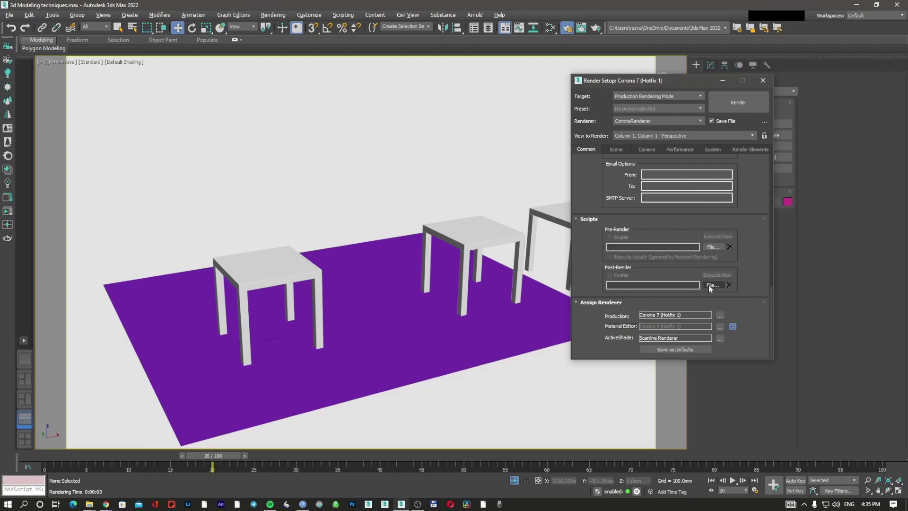
Review the Common Parameters from time output through render output, checking the area-to-render choices and keeping View.
scroll(710, 283, up, 8)
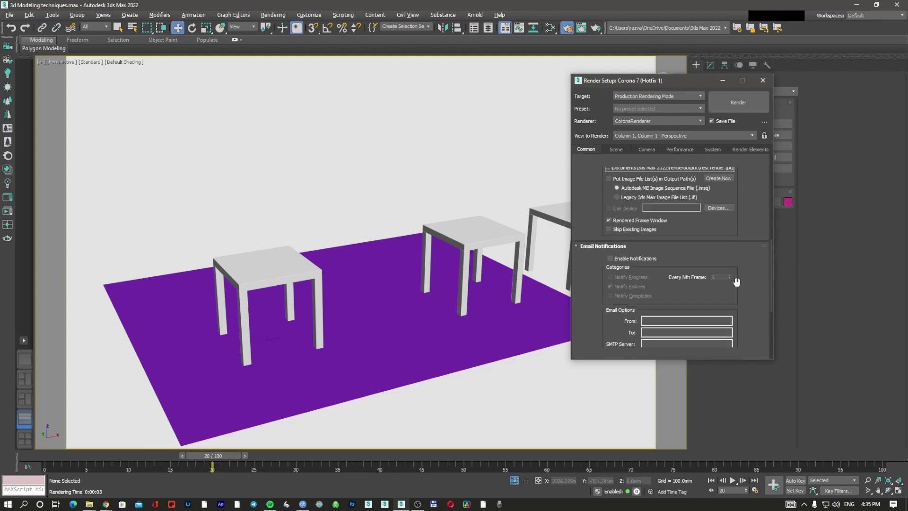
scroll(735, 279, up, 7)
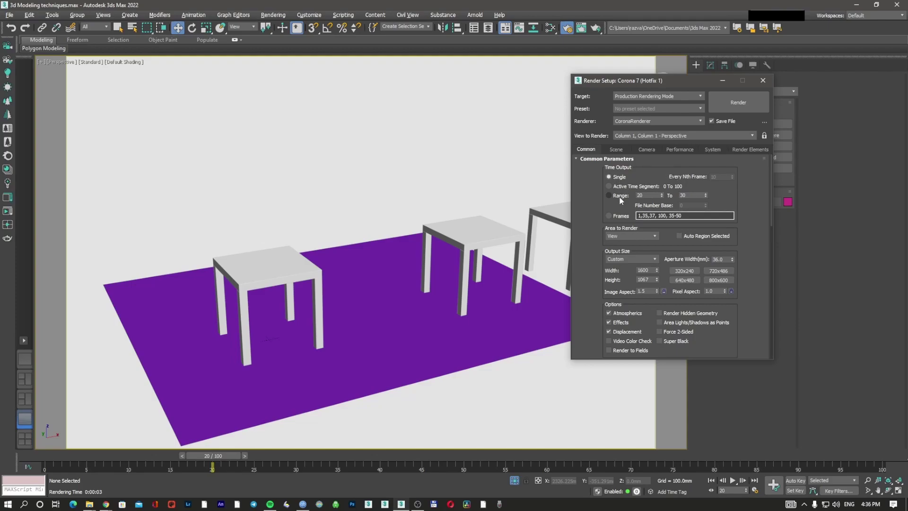
scroll(608, 198, down, 2)
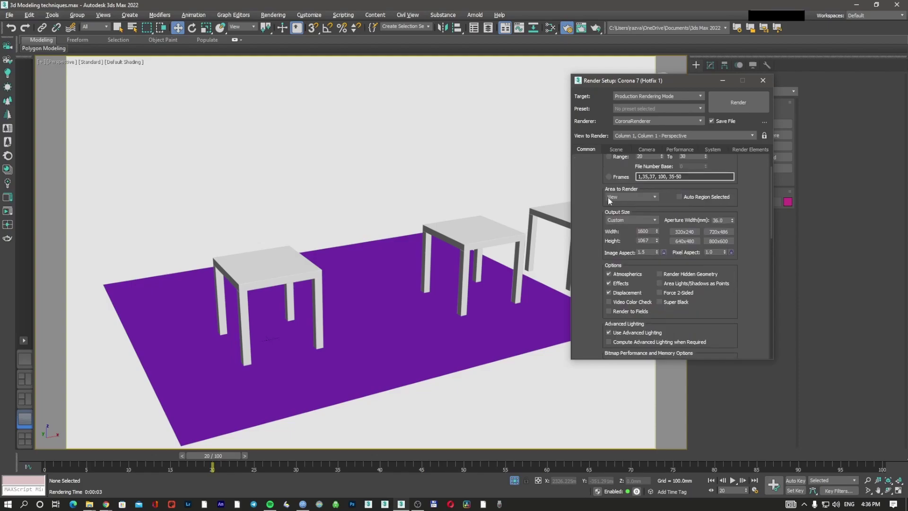
click(609, 197)
click(615, 203)
click(647, 254)
drag(599, 254, 598, 184)
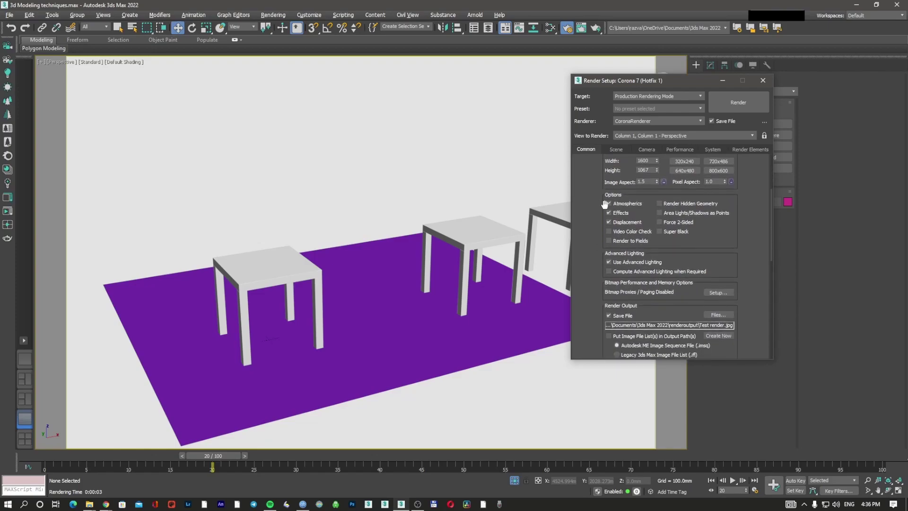